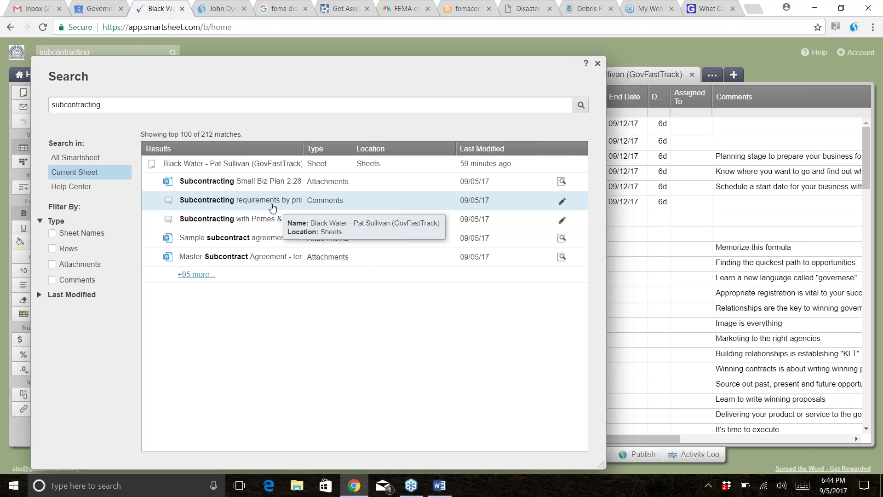
- Read the comment on the 35% prime contractor subcontracting requirements, close it and select the Set-Asides task
left_click(272, 206)
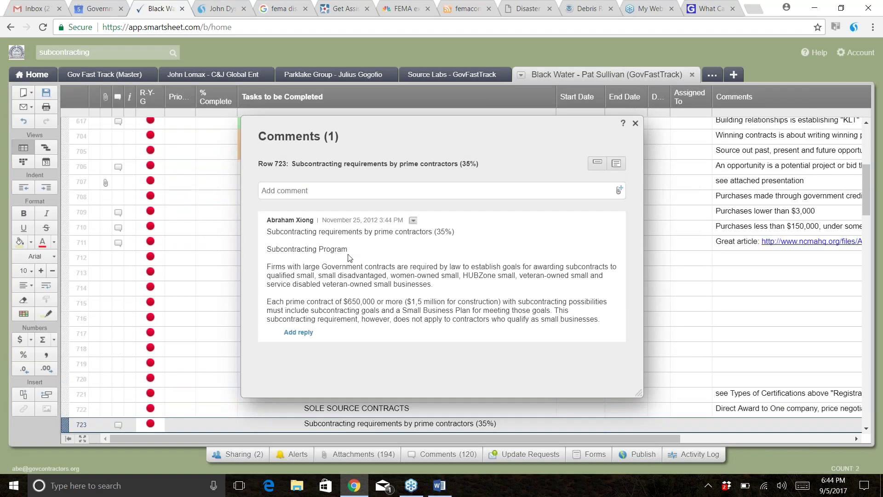
left_click(635, 123)
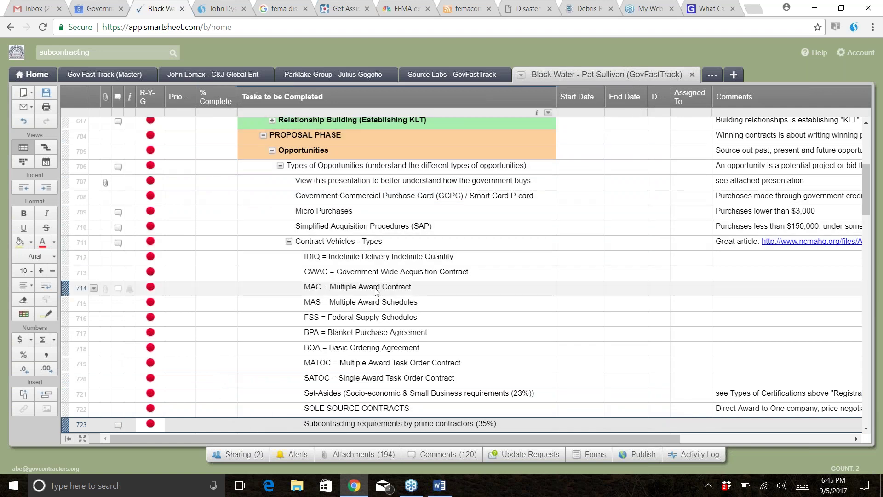
scroll(376, 291, "down", 3)
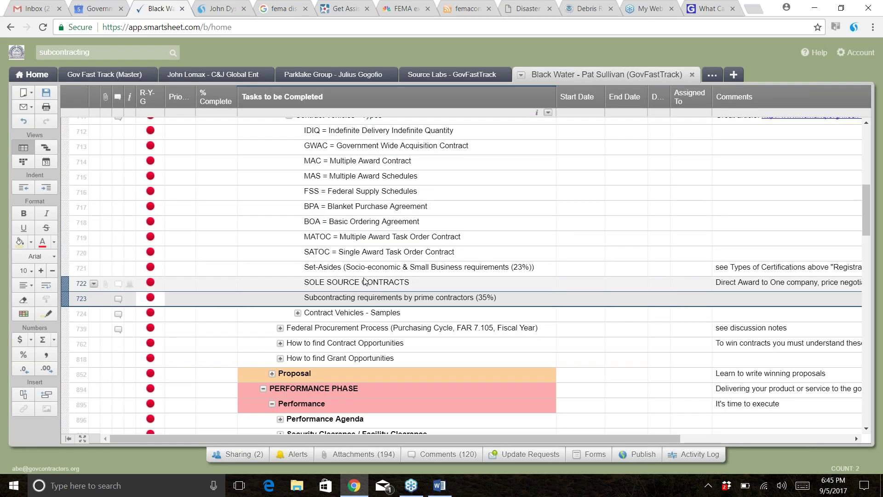
left_click(362, 270)
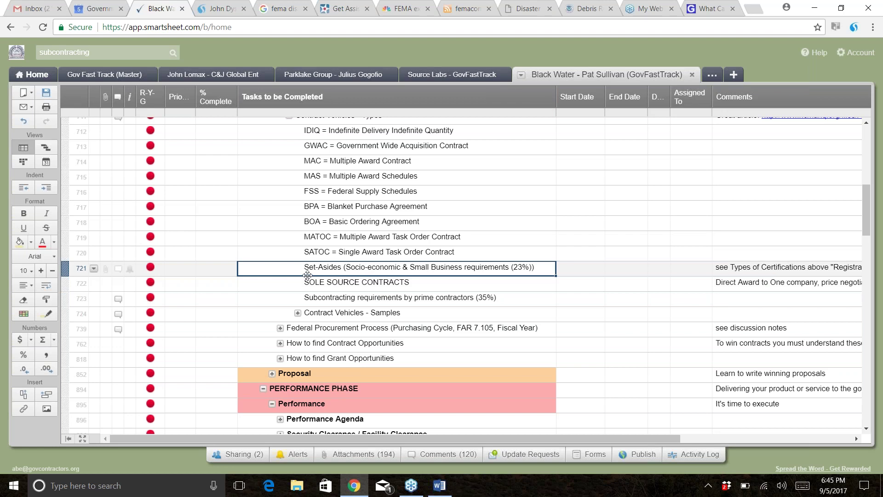
- Search the current sheet for "subcontractor", expand the full match list and look through the results
left_click(100, 53)
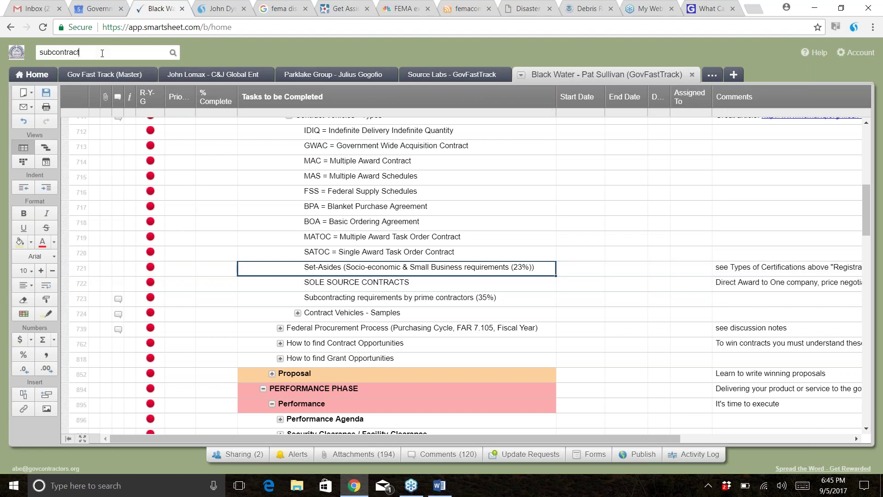
type("or")
key("Return")
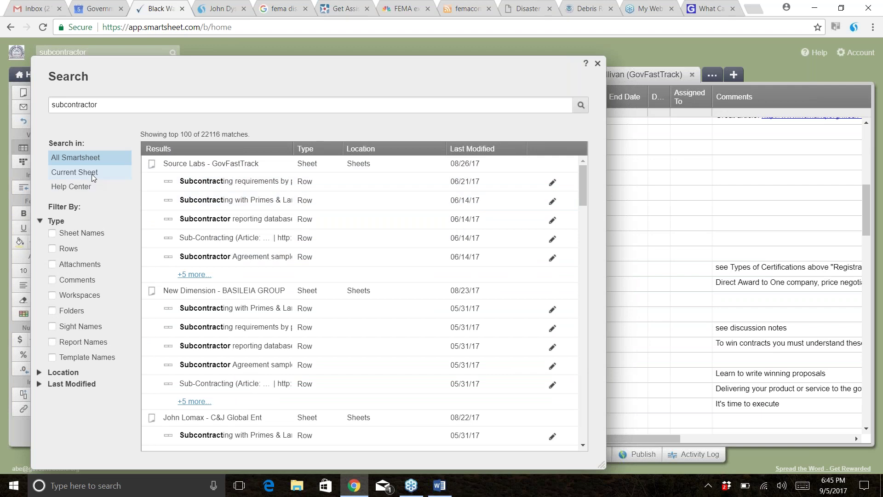
left_click(74, 173)
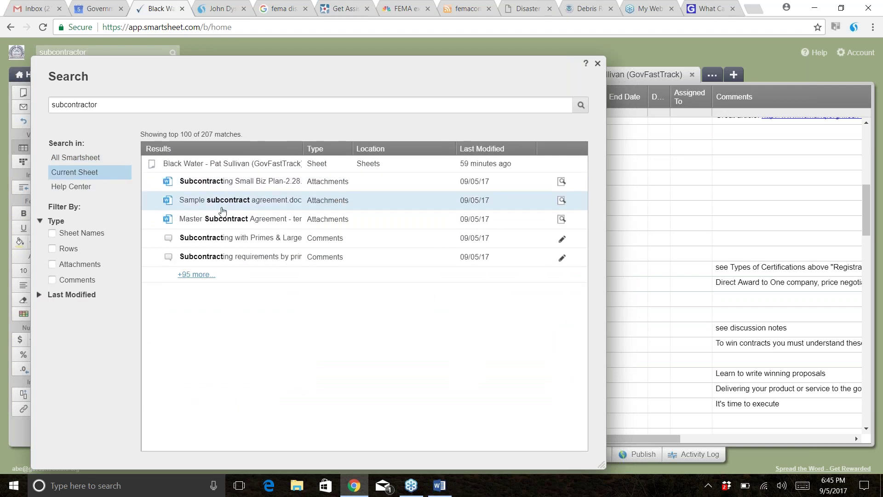
left_click(207, 275)
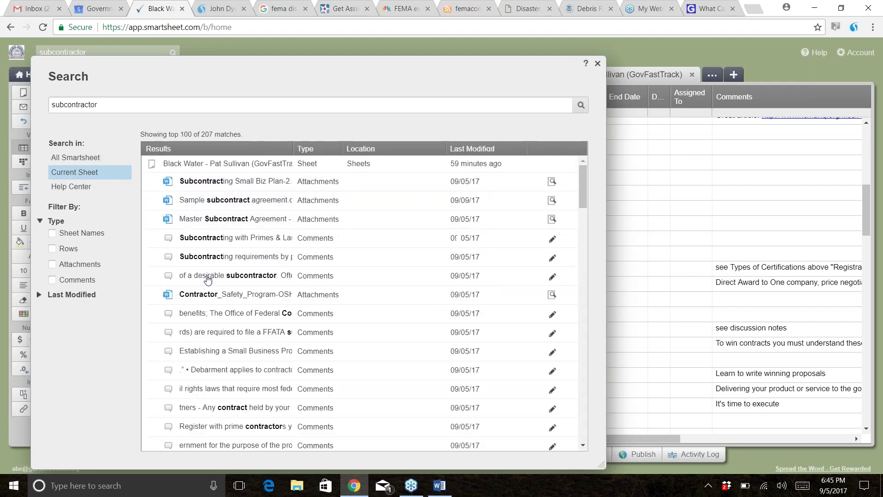
scroll(257, 358, "down", 4)
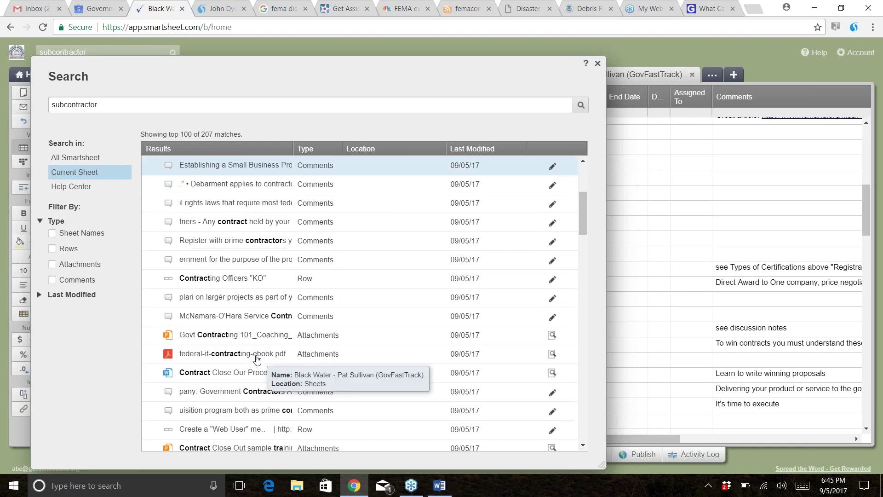
scroll(257, 358, "down", 1)
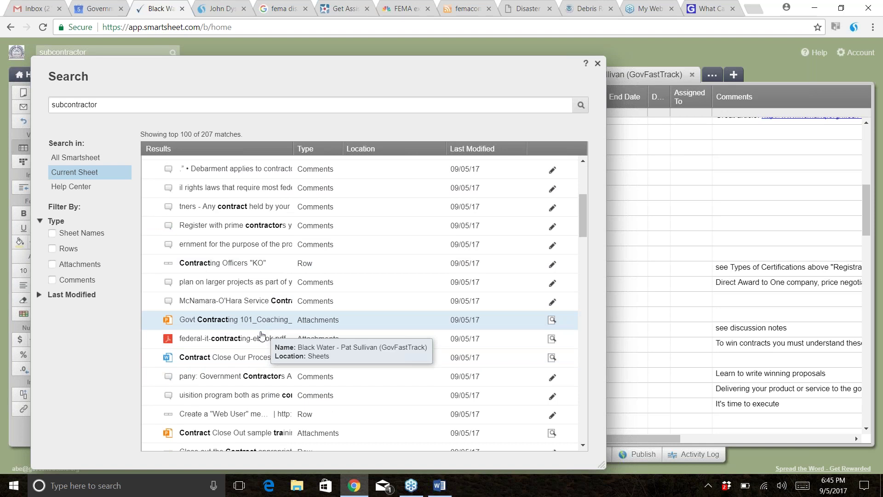
scroll(262, 335, "down", 2)
scroll(262, 339, "down", 1)
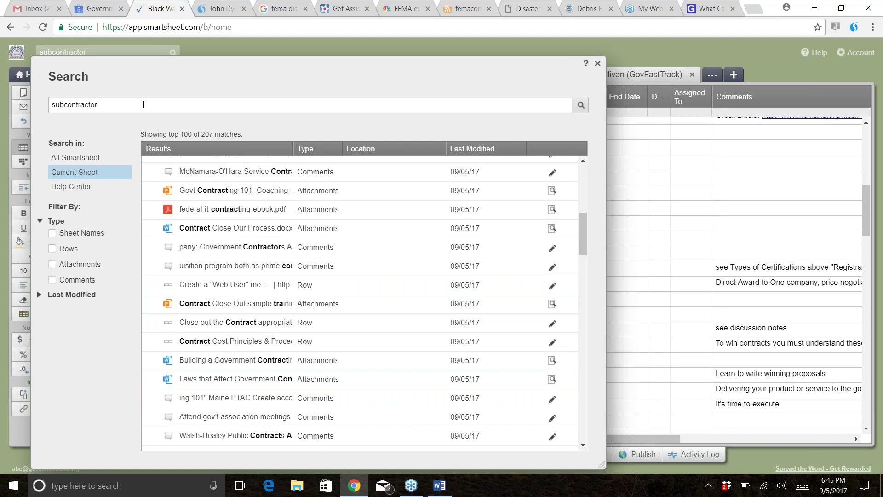
- Search the current sheet for "subcontracting" and open the row result on subcontracting requirements by prime contractors
type("g")
key("Return")
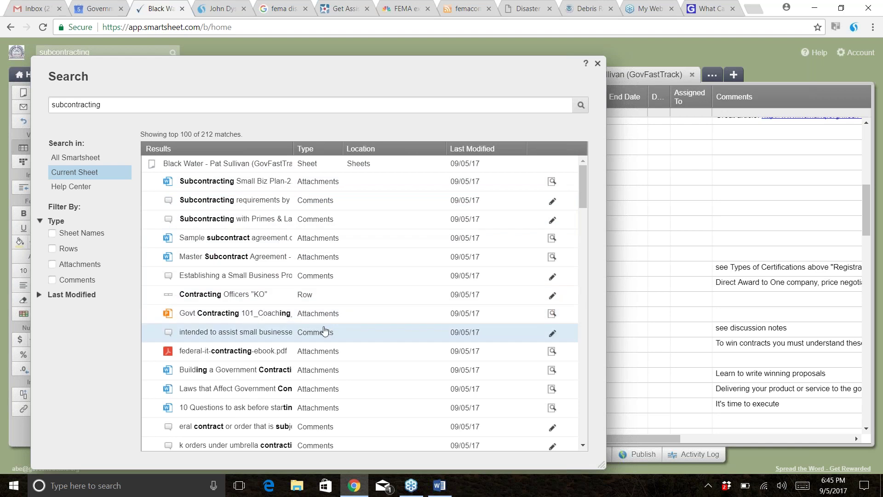
scroll(324, 340, "down", 2)
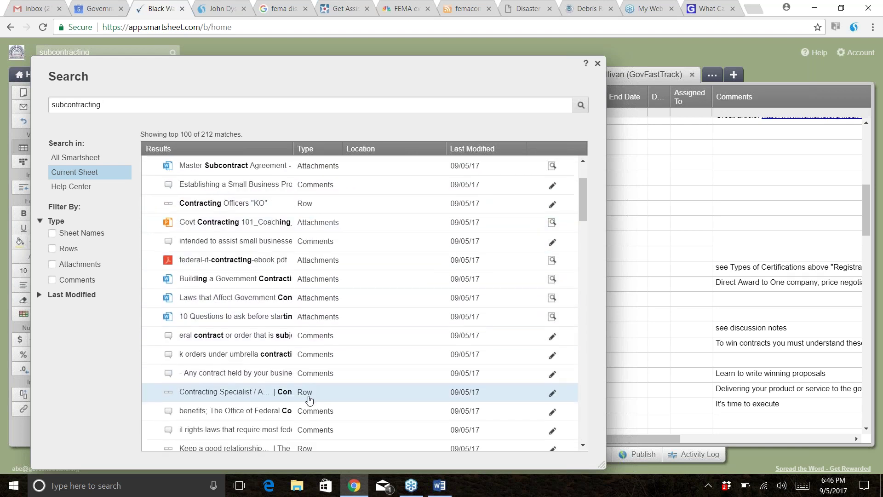
scroll(307, 399, "down", 3)
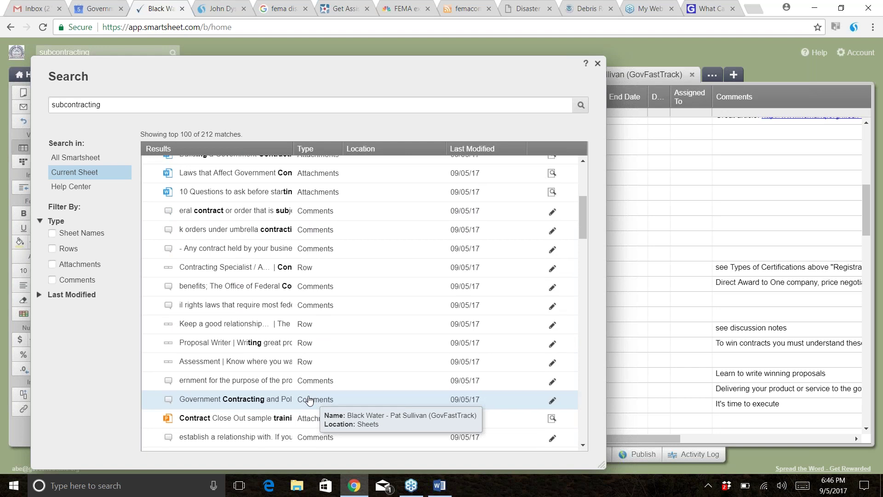
scroll(309, 400, "down", 2)
scroll(309, 400, "down", 3)
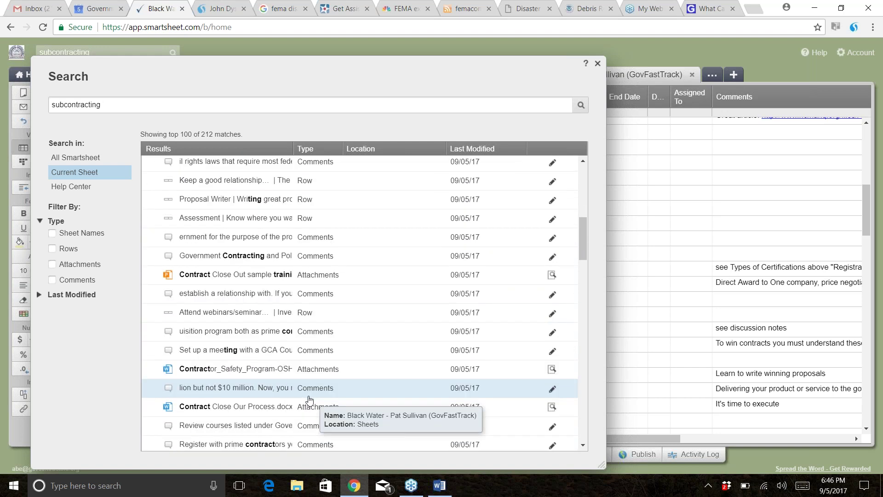
scroll(355, 351, "down", 2)
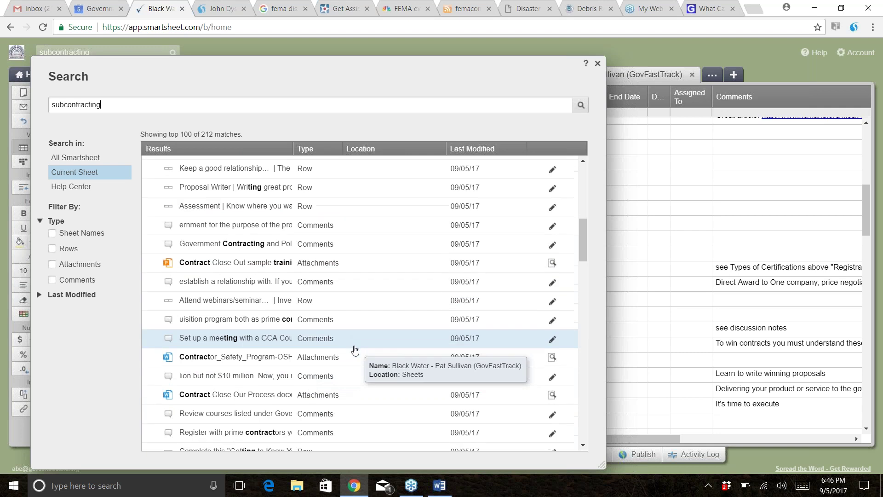
scroll(355, 352, "down", 2)
scroll(356, 353, "down", 1)
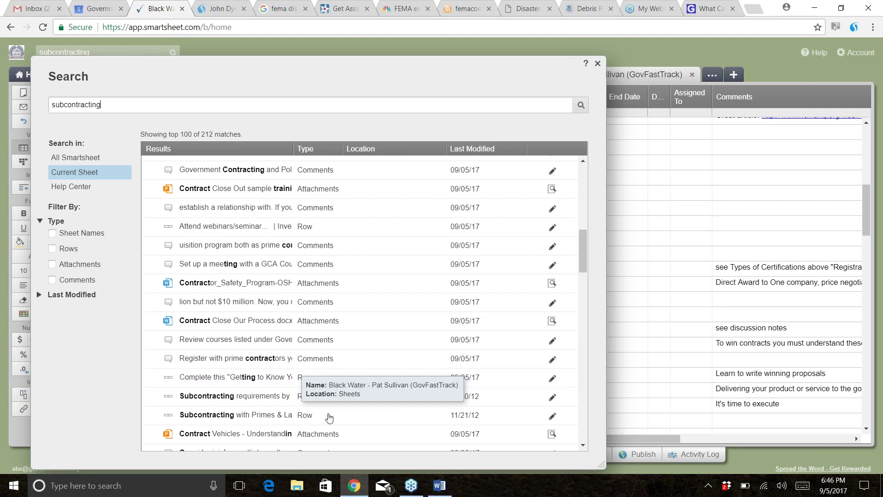
left_click(286, 396)
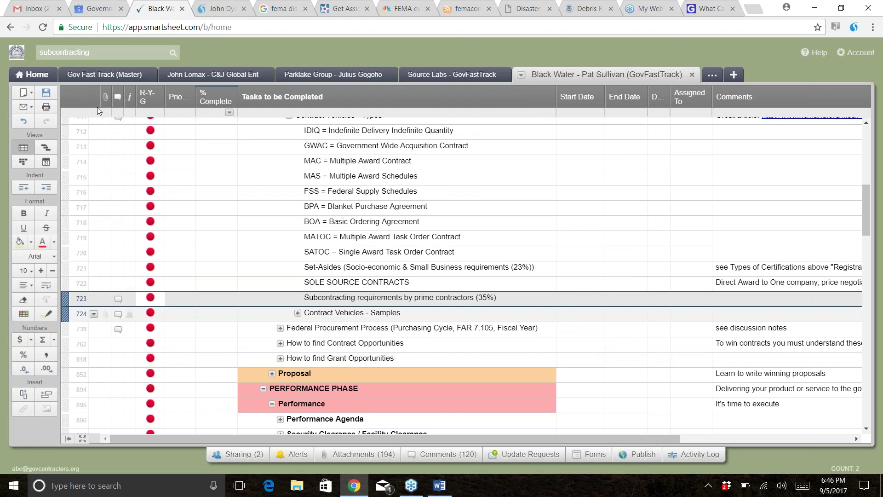
- Repeat the "subcontracting" search in the current sheet, expand all matches and open the row on DOD Subcontracting Requirements to Prime
left_click(172, 54)
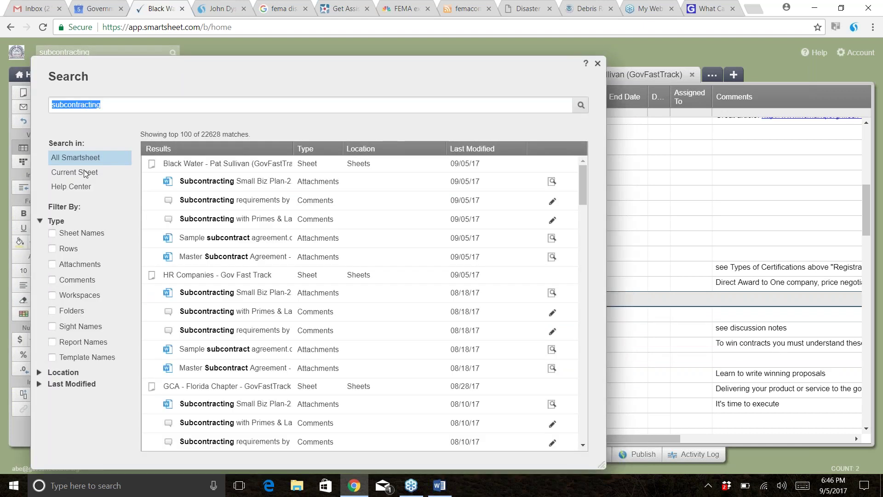
left_click(106, 172)
left_click(205, 284)
scroll(258, 317, "down", 10)
scroll(262, 327, "down", 3)
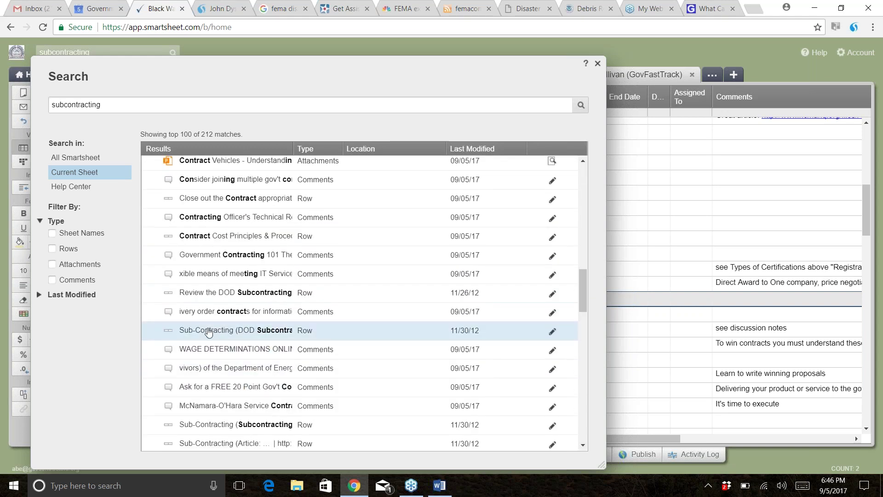
mouse_move(282, 332)
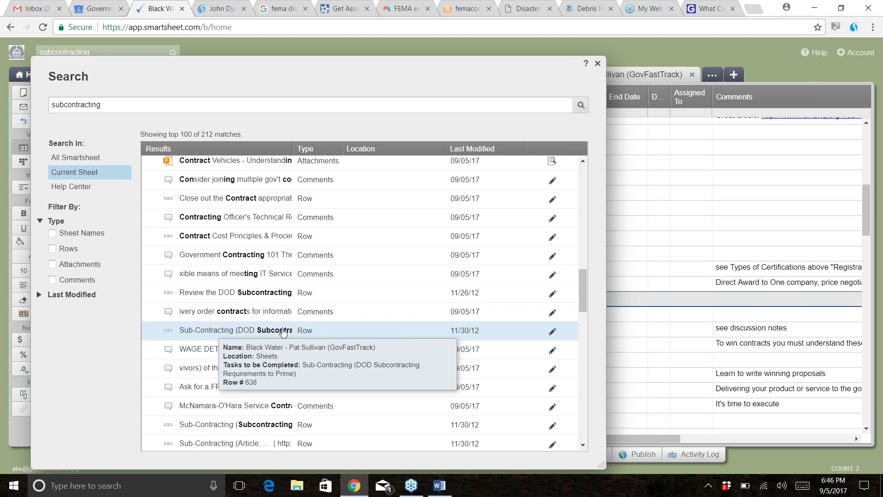
left_click(283, 331)
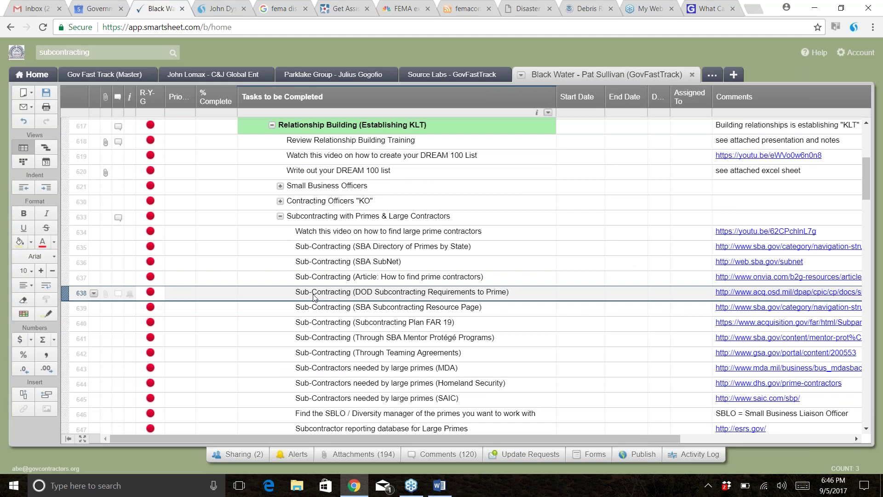
- Highlight the tasks under Subcontracting with Primes & Large Contractors, ending with the Subcontracting Plan FAR 19 task selected
key("ctrl+plus")
left_click(252, 111)
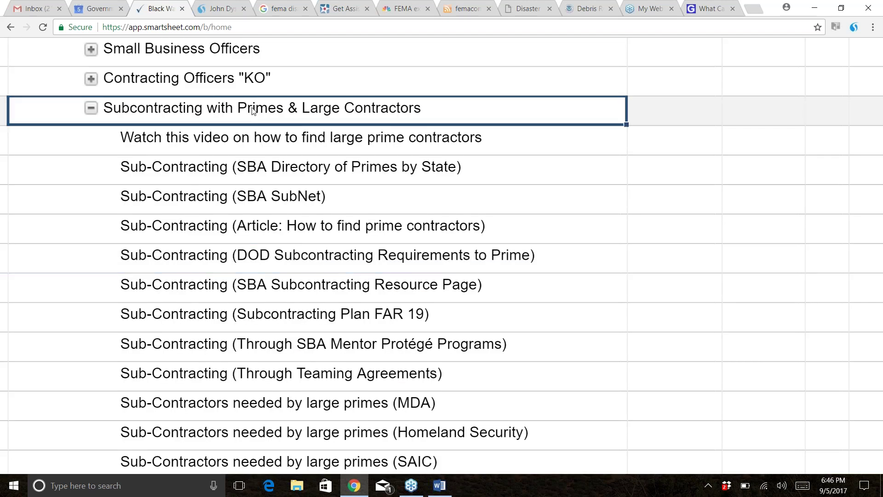
left_click_drag(242, 138, 289, 492)
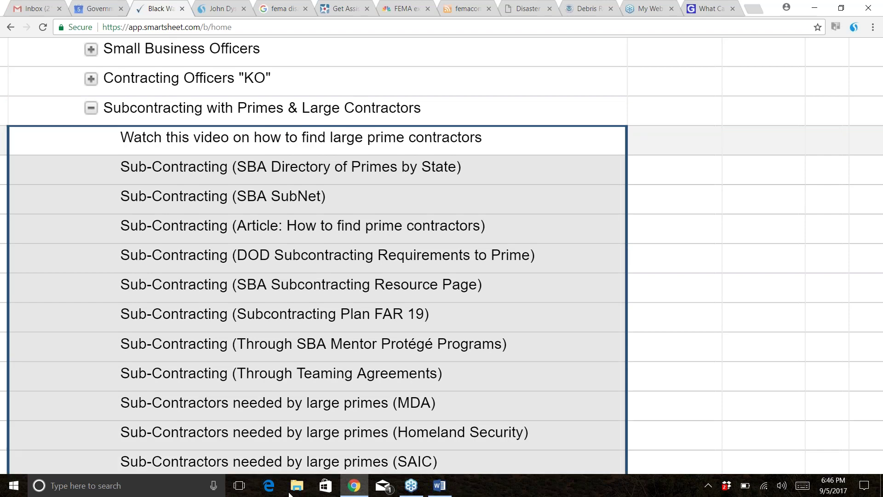
left_click_drag(290, 400, 285, 353)
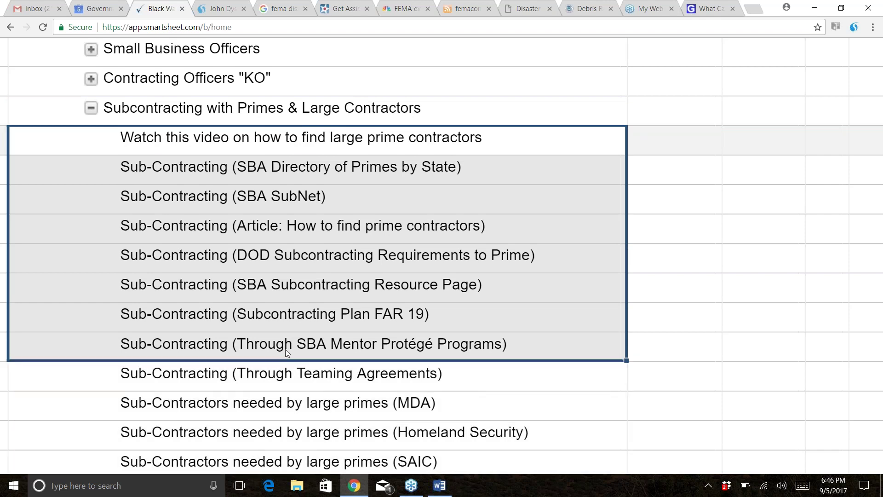
left_click(370, 325)
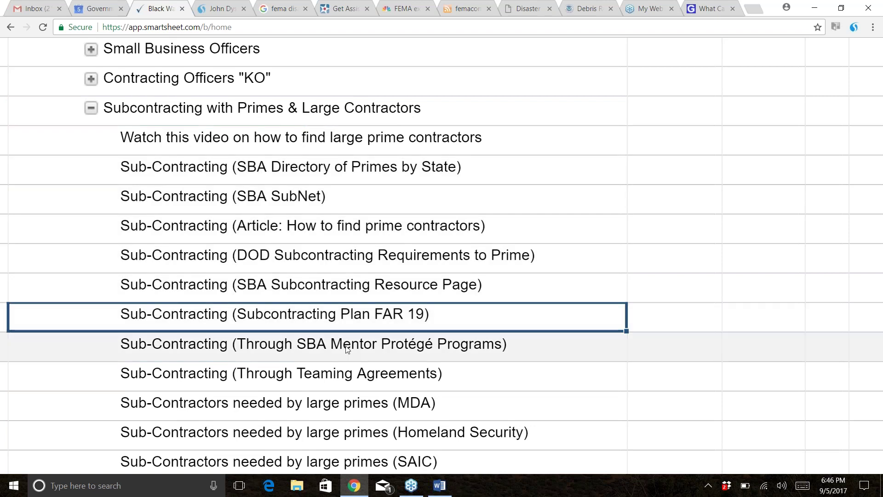
- Open the web.sba.gov/subnet link in the comments of the SBA SubNet task
scroll(347, 349, "right", 5)
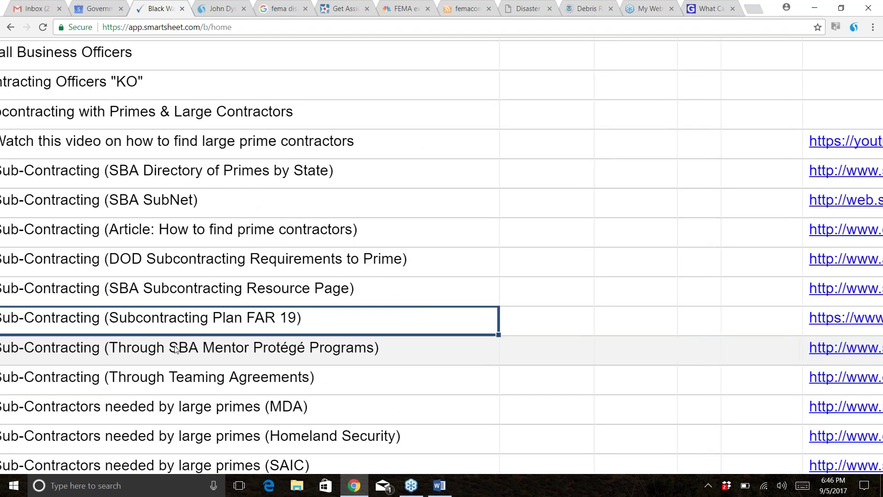
scroll(175, 350, "right", 5)
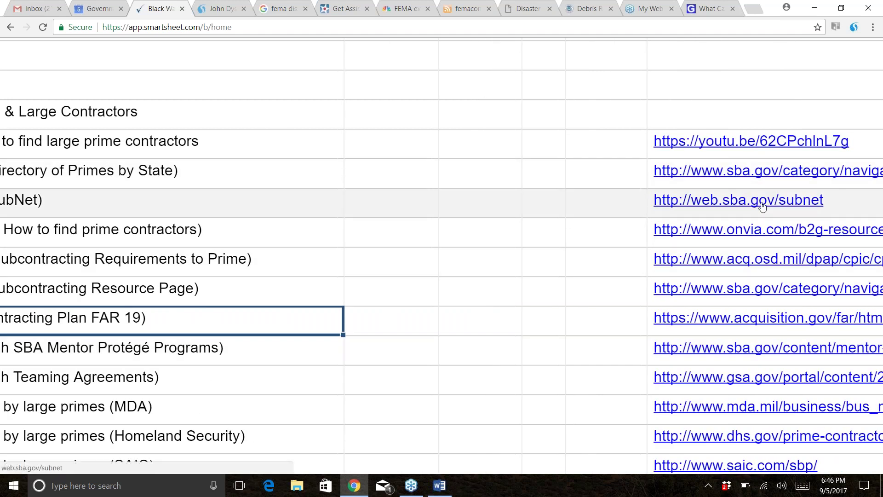
scroll(762, 207, "right", 3)
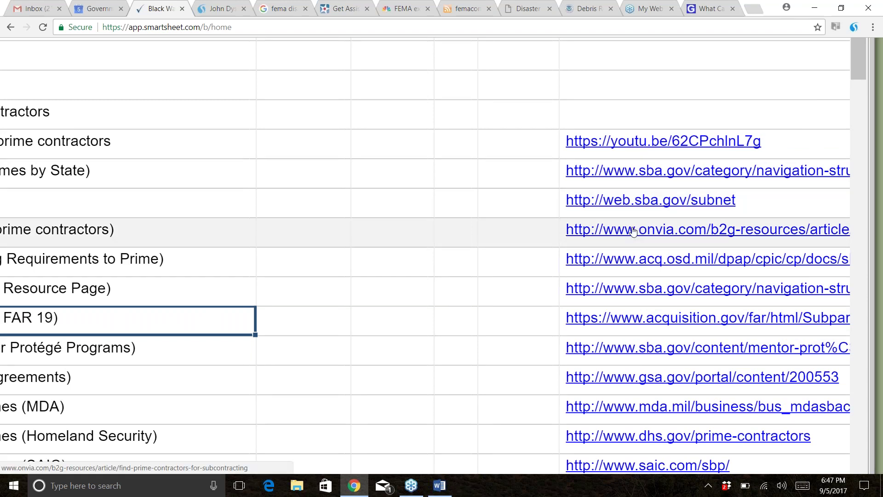
left_click(618, 205)
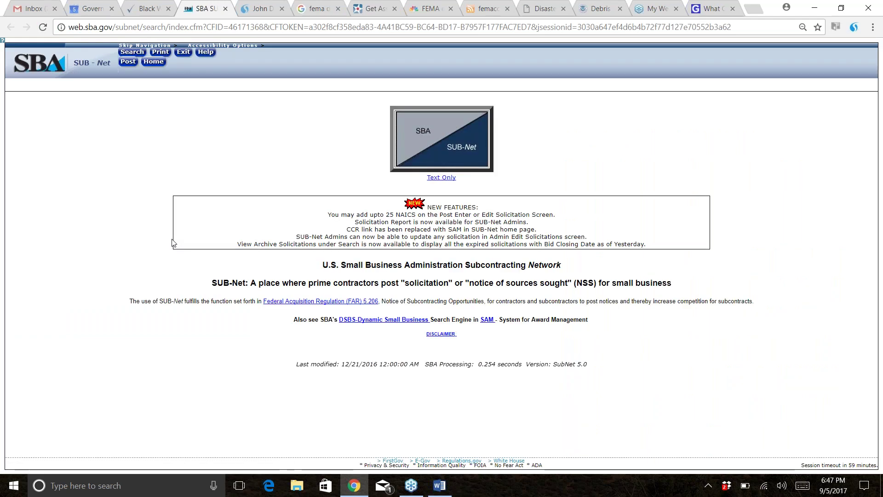
- Enlarge the SUB-Net home page for reading and open its solicitation search page
key("ctrl+plus")
key("ctrl+plus")
key("ctrl+plus")
key("ctrl+plus")
key("ctrl+plus")
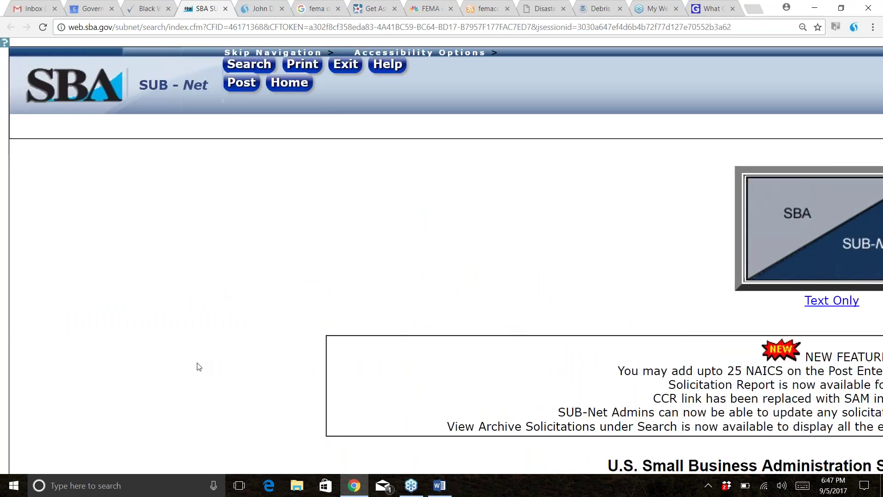
left_click(250, 67)
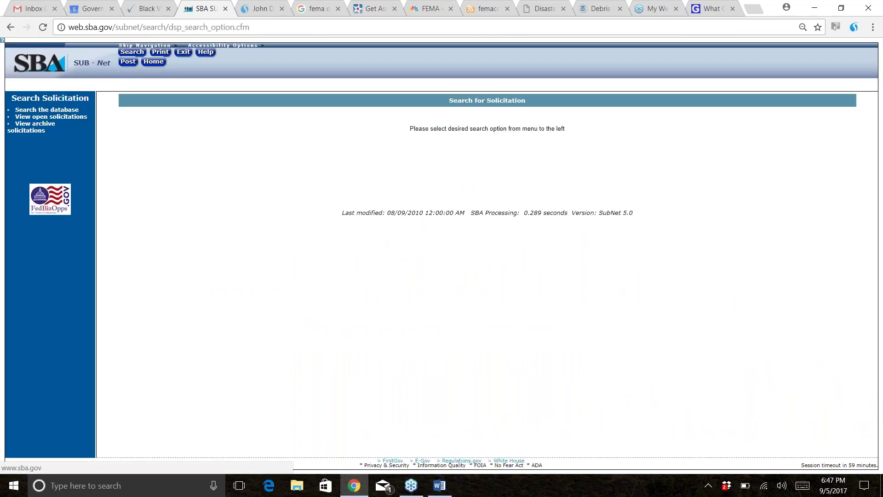
- Return to the Smartsheet sheet and bring the sub-contracting task names back into view
left_click(146, 9)
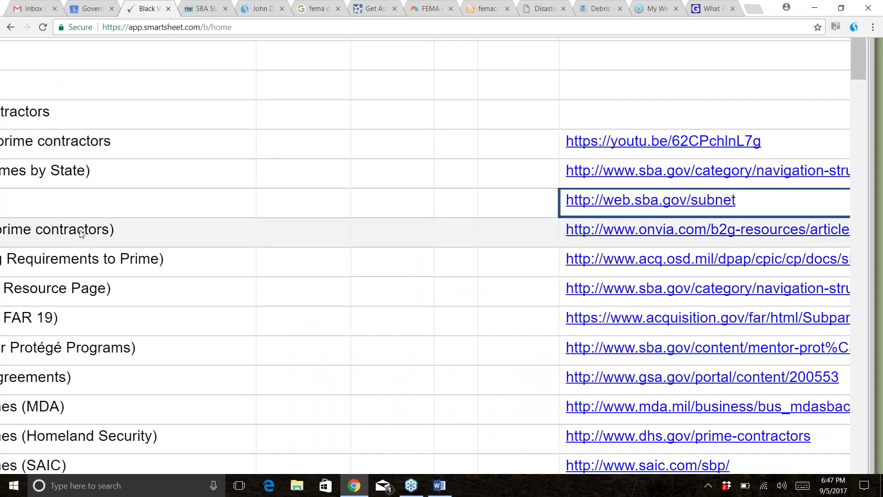
scroll(276, 320, "left", 5)
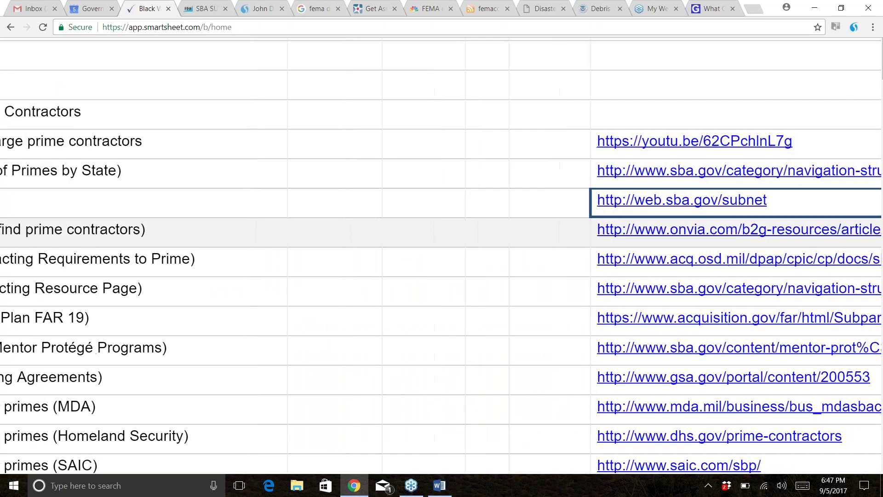
scroll(277, 321, "left", 2)
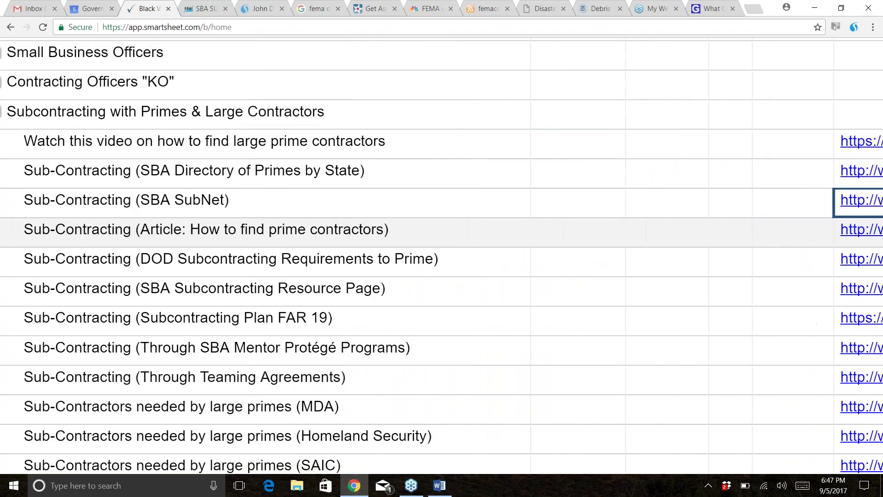
- Open the YouTube link for the task "Watch this video on how to find large prime contractors"
left_click(276, 143)
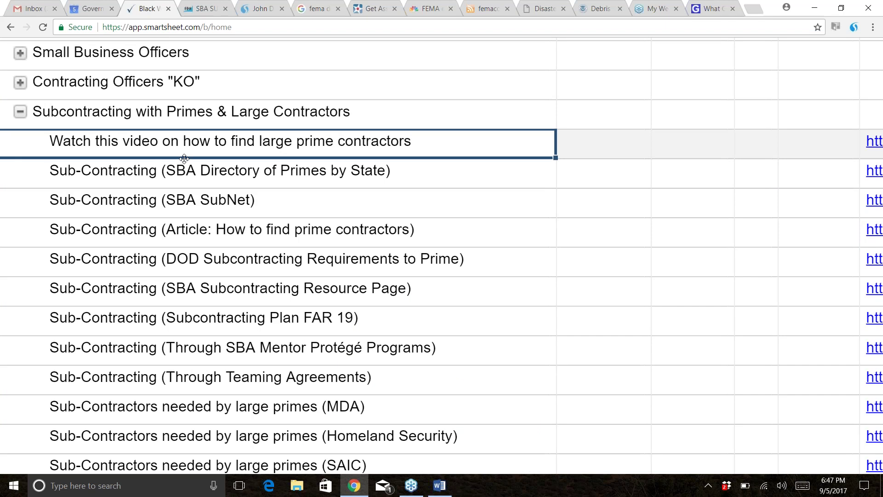
scroll(184, 159, "right", 7)
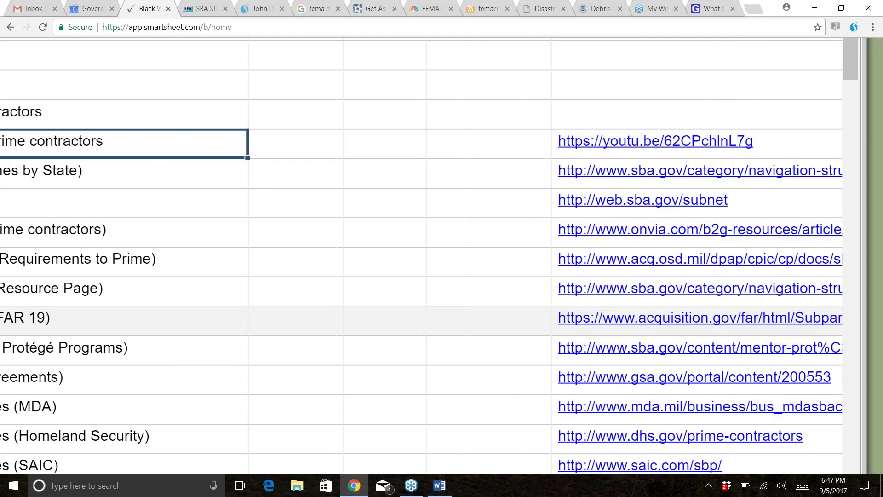
left_click(659, 143)
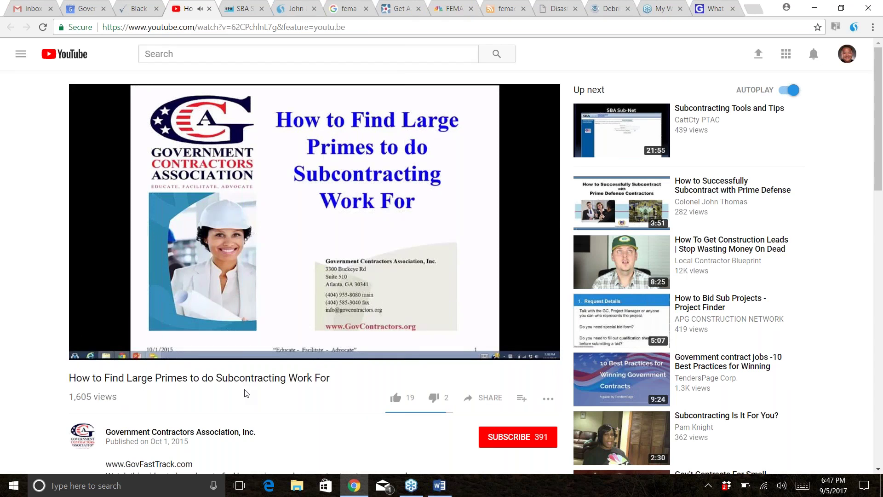
- Copy the video's youtu.be link from the Smartsheet sheet and paste it after question 4 in the Word document
key("ctrl+shift+Tab")
left_click(796, 143)
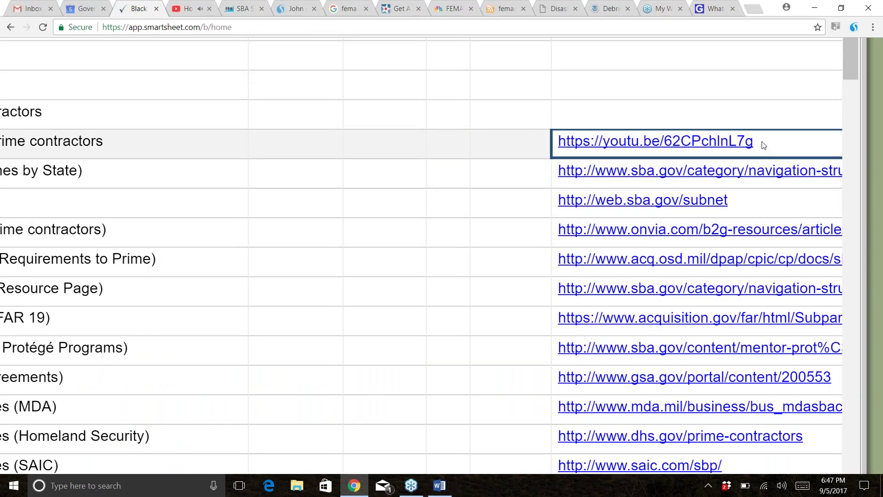
double_click(764, 146)
left_click_drag(394, 141, 181, 121)
key("ctrl+c")
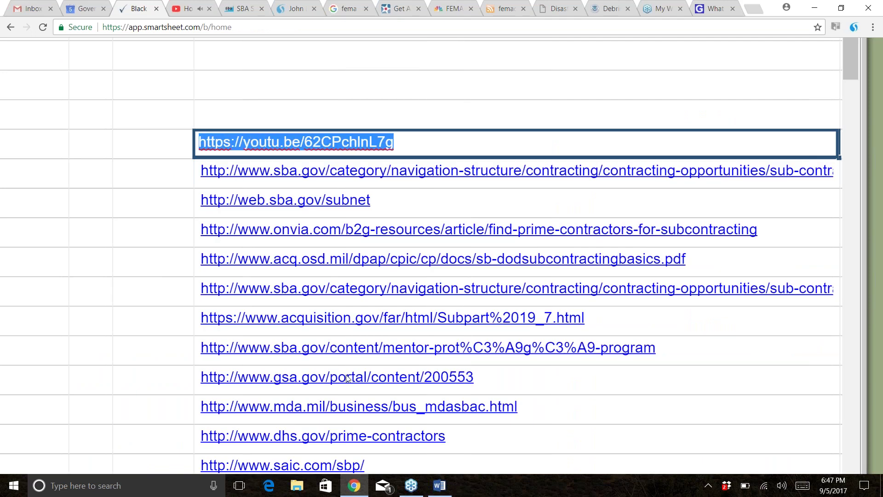
left_click(359, 494)
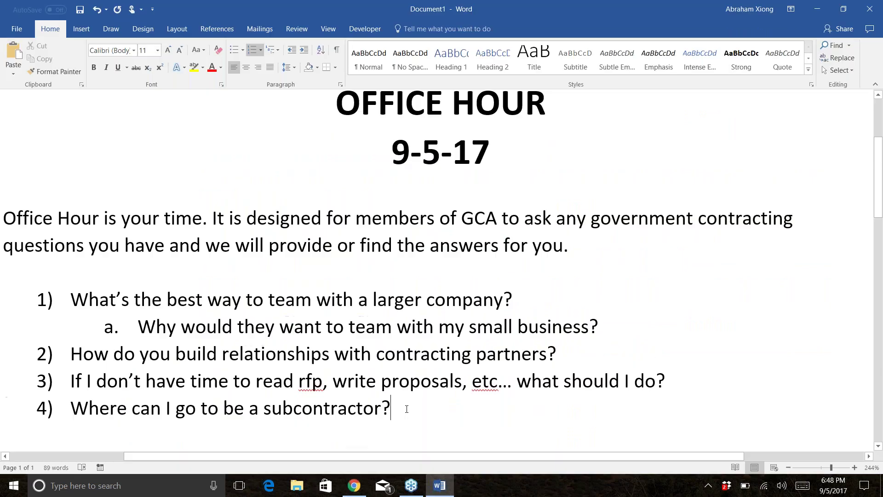
key("ctrl+v")
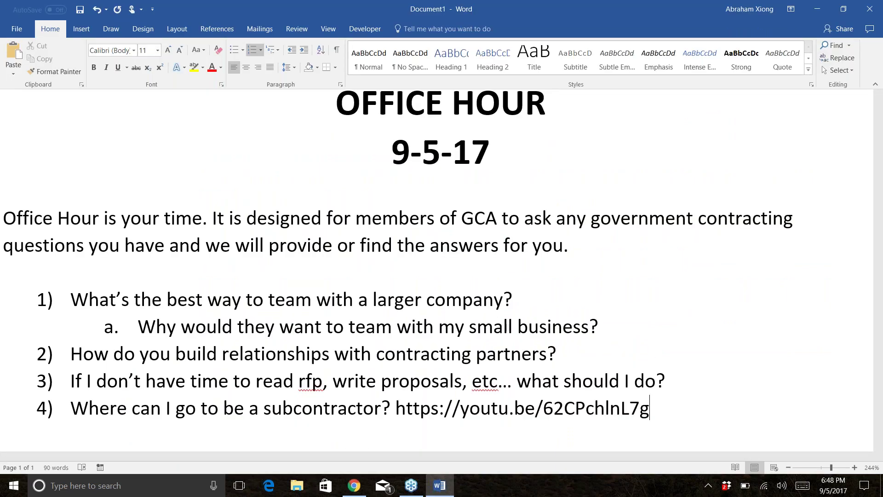
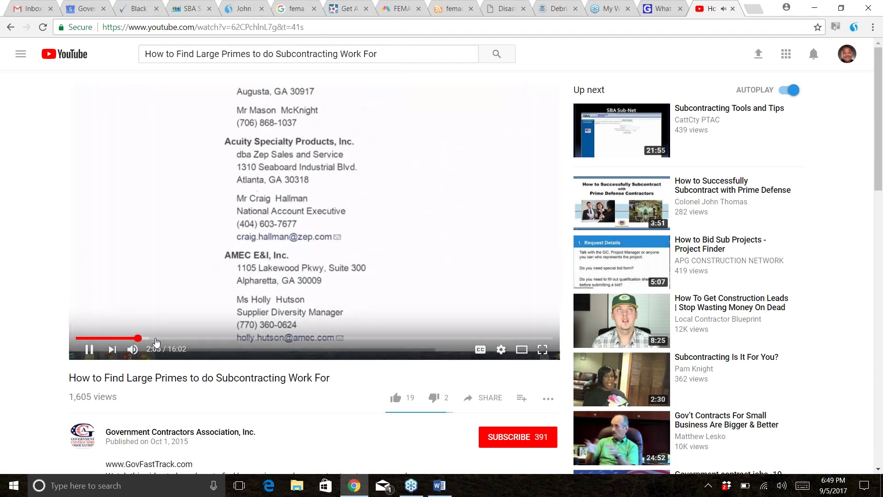
- Pause the video, return to the Smartsheet sheet and open the link for the SBA Directory of Primes by State task
left_click(174, 250)
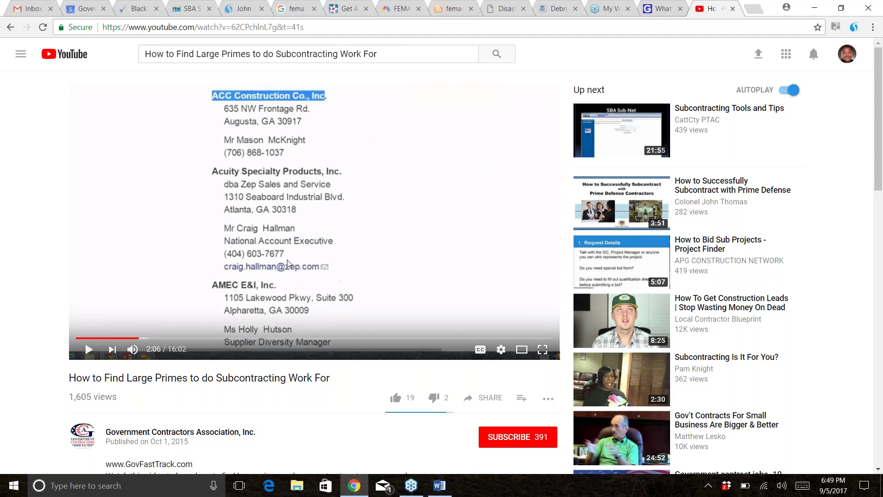
left_click(442, 488)
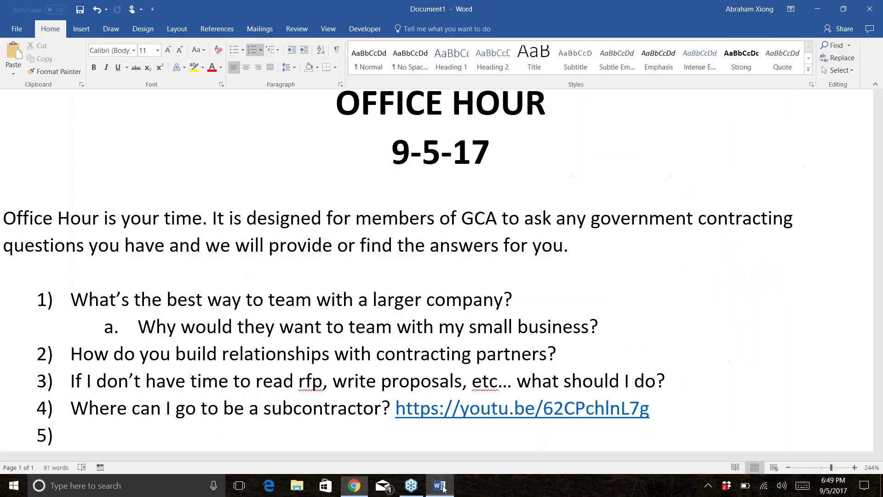
left_click(355, 488)
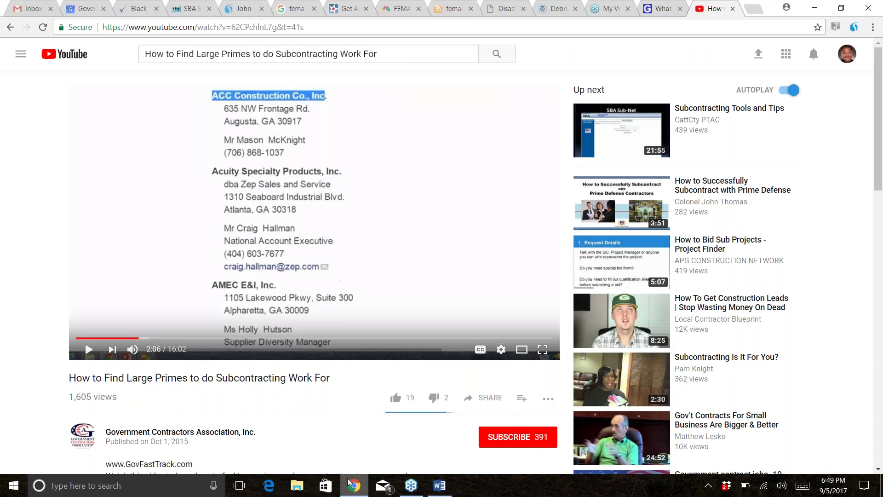
left_click(139, 9)
left_click(121, 233)
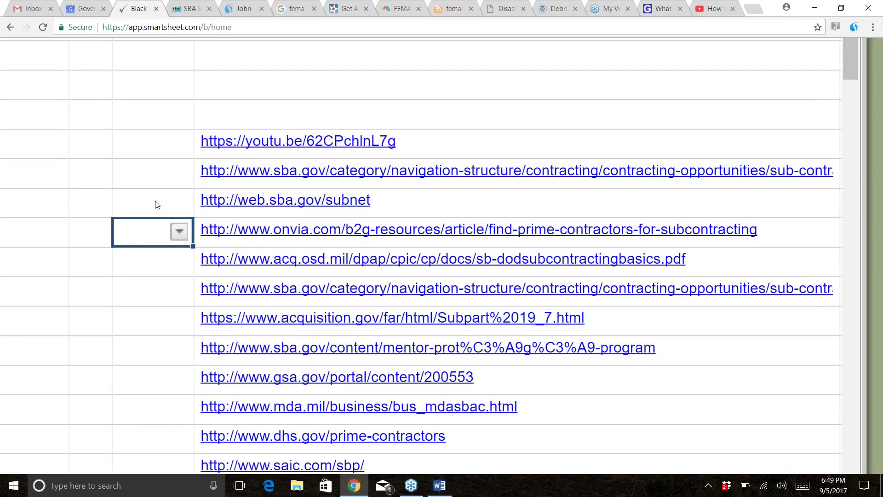
left_click(308, 174)
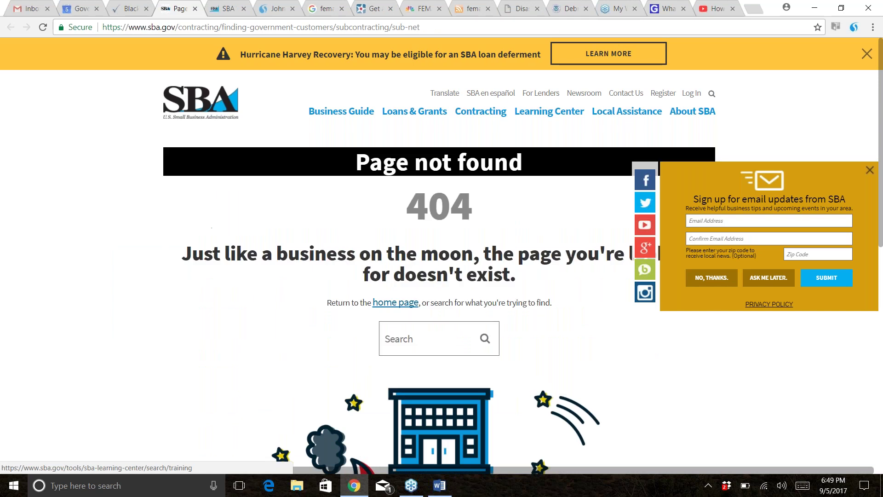
- Search the SBA site for "subcontracting" from its page-not-found screen
left_click(455, 337)
type("subcontract")
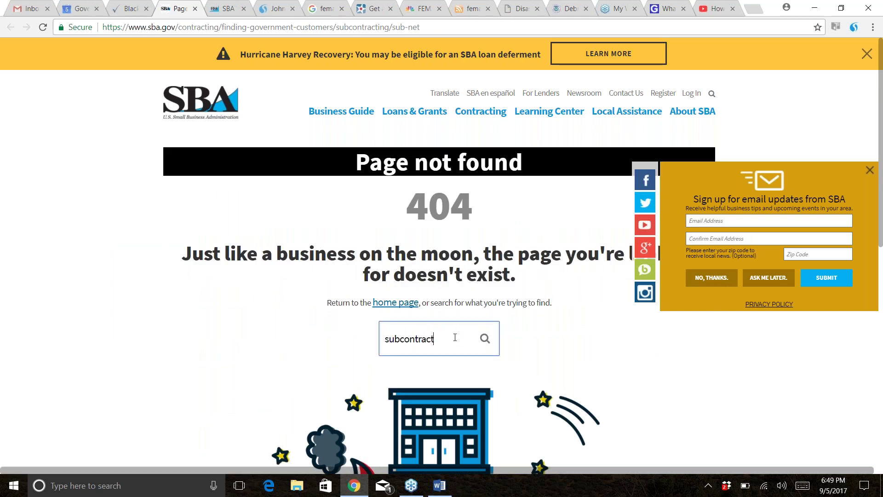
type("ing")
key("Return")
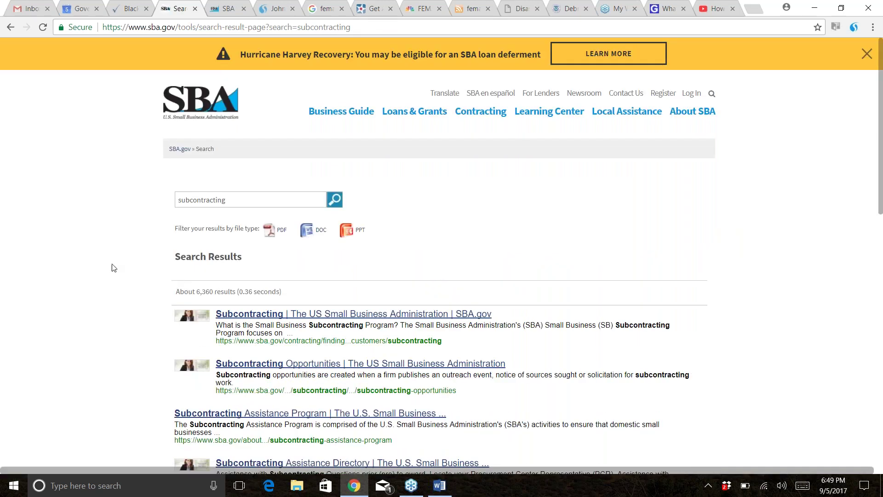
- Open the Subcontracting Assistance Program search result and dismiss the feedback survey and the e-mail updates sign-up
scroll(101, 267, "down", 3)
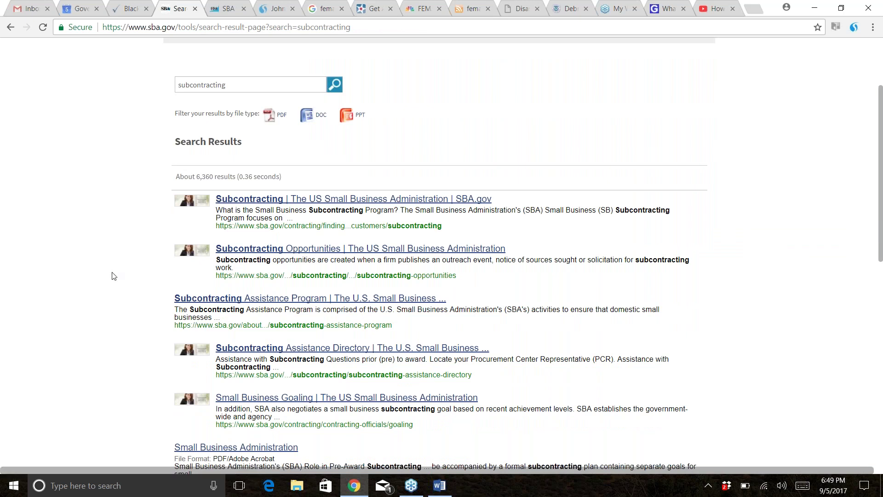
scroll(115, 274, "down", 2)
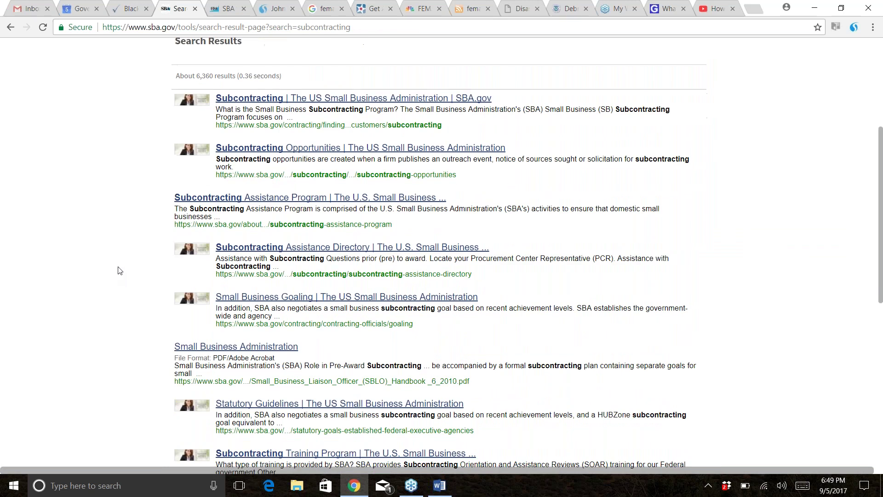
left_click(276, 202)
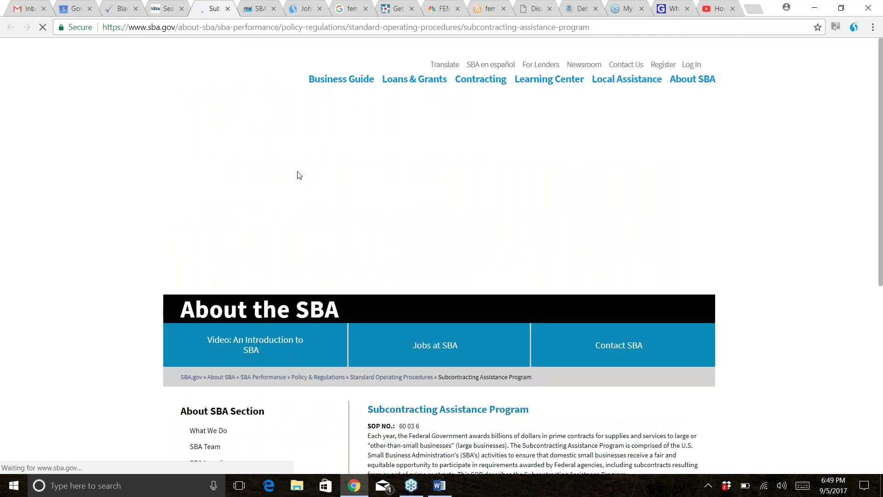
scroll(115, 322, "down", 6)
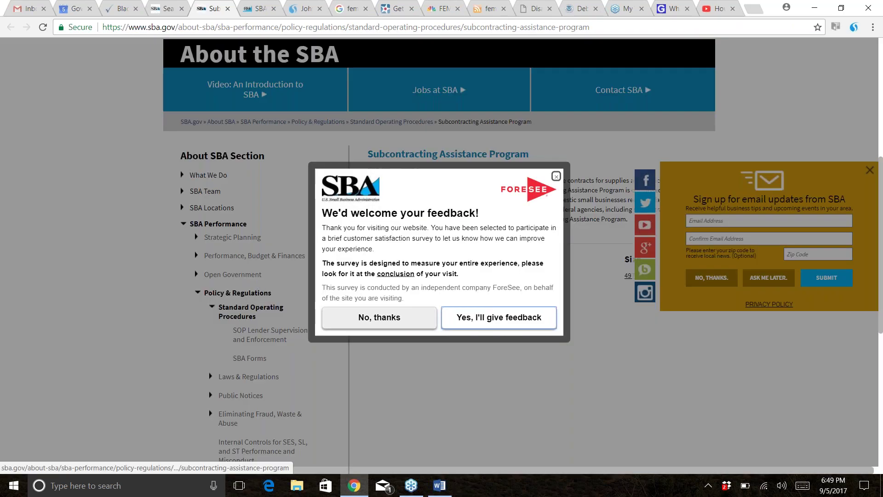
left_click(374, 324)
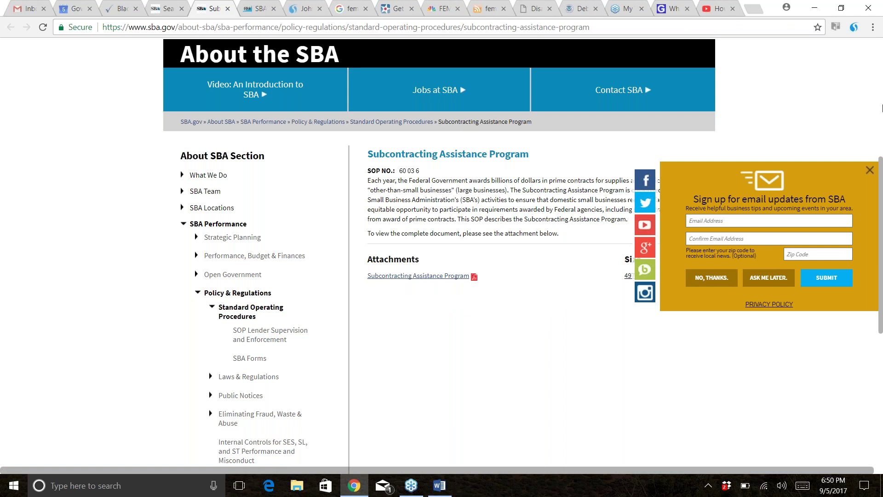
left_click(869, 171)
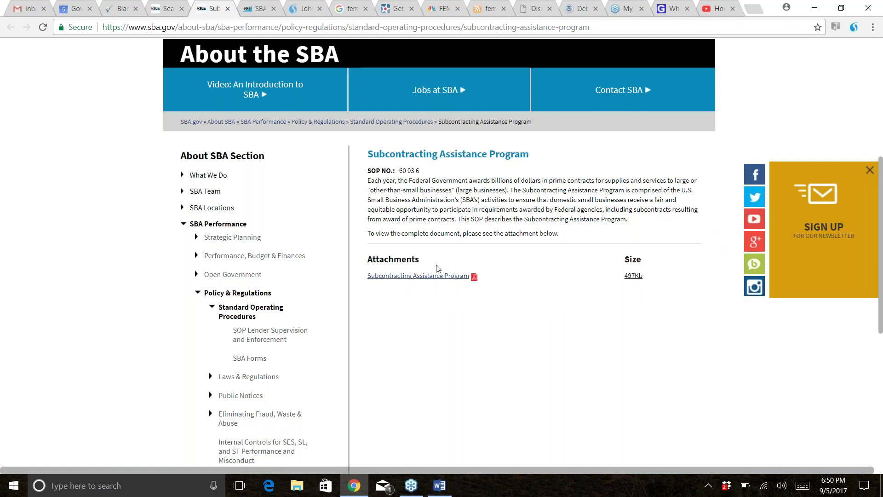
- Open the Subcontracting Assistance Program PDF attachment and look through it as far as the table of contents
scroll(437, 268, "up", 3)
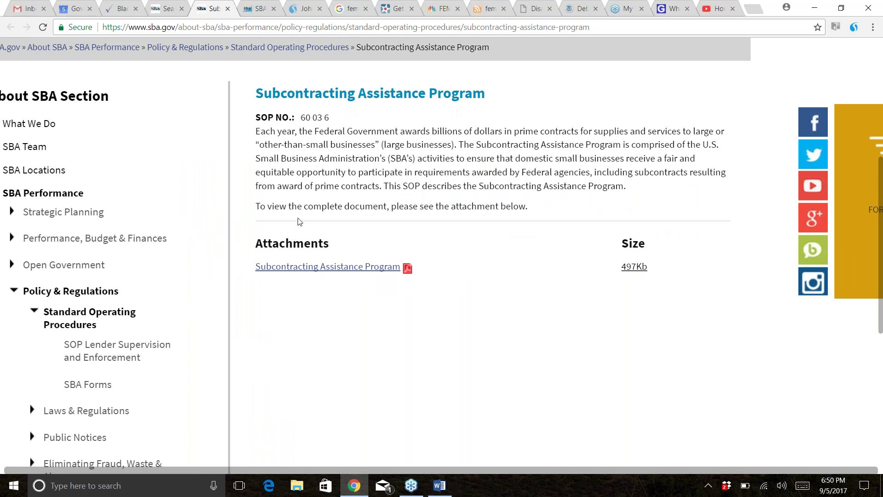
left_click(358, 268)
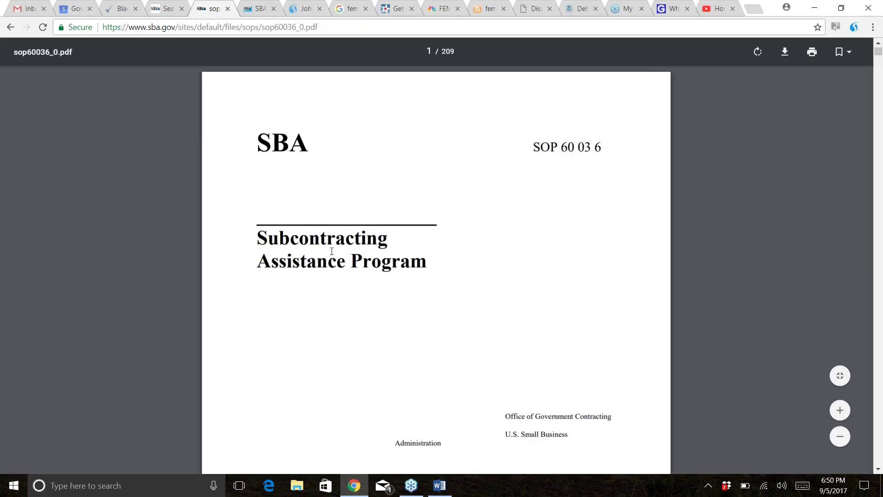
scroll(331, 251, "down", 14)
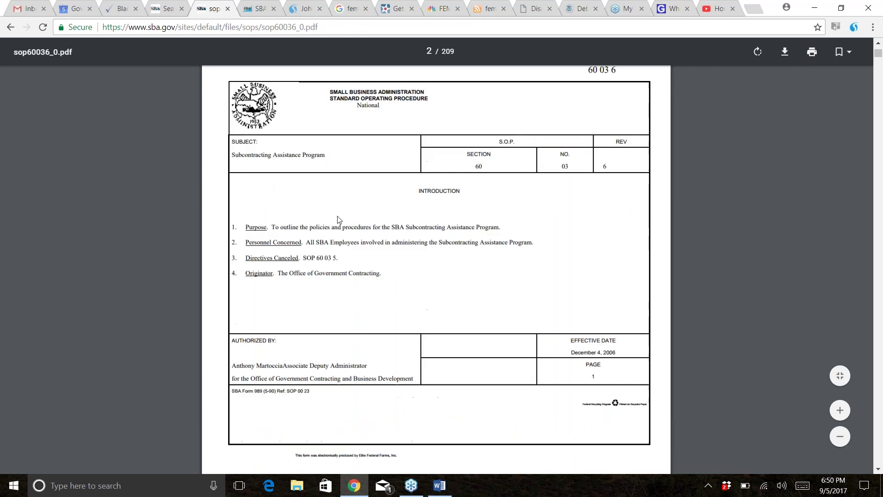
scroll(341, 221, "down", 3)
scroll(345, 223, "down", 20)
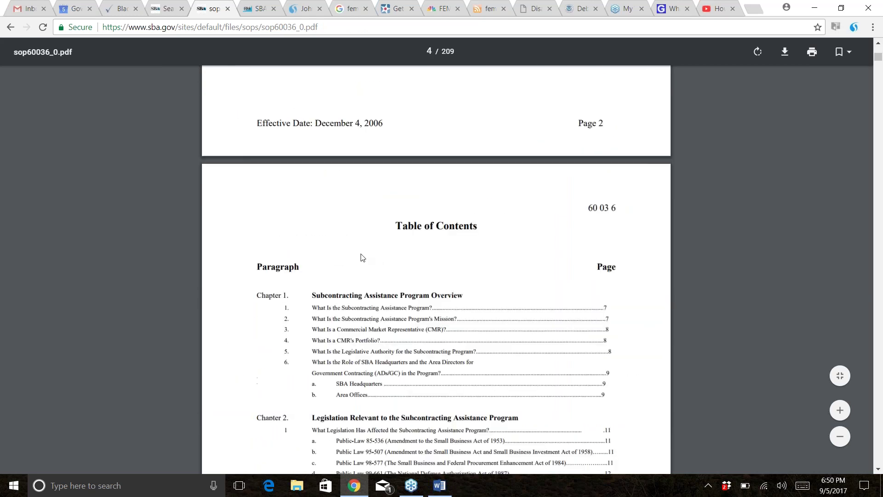
scroll(352, 284, "down", 4)
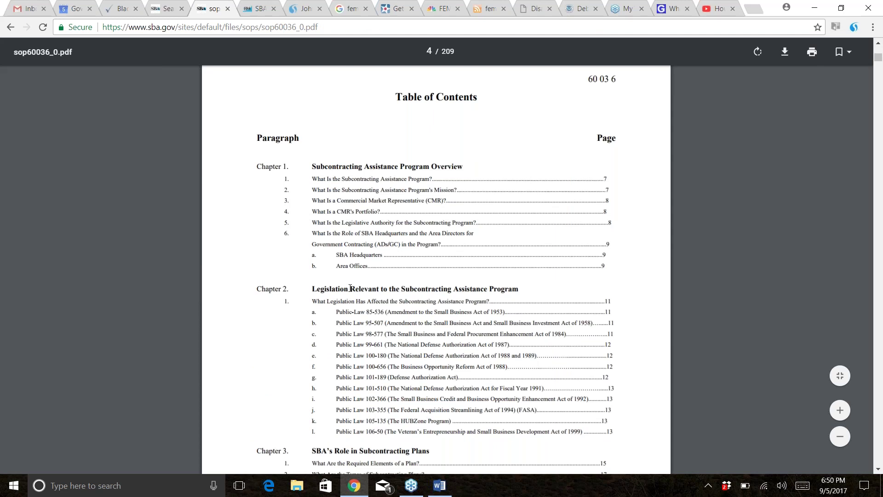
- Go back to the Subcontracting Assistance Program page and look over its attachment and the About SBA section list
left_click(10, 27)
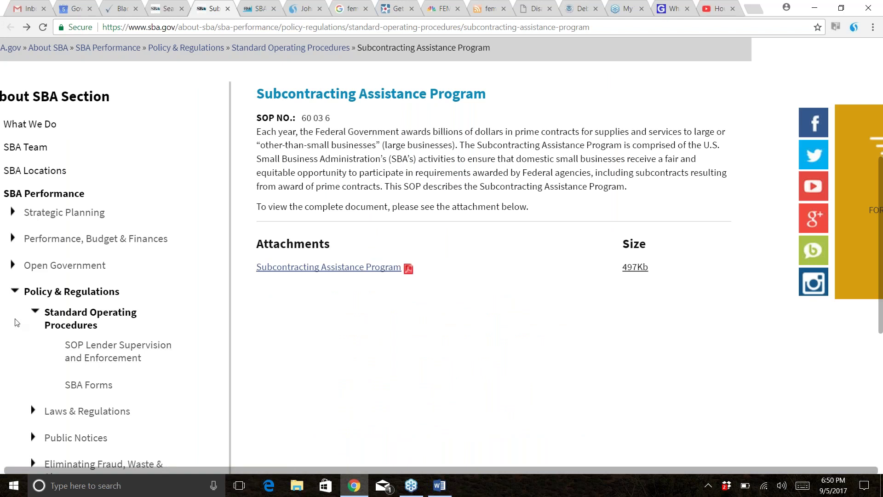
scroll(17, 324, "down", 1)
scroll(17, 324, "down", 1)
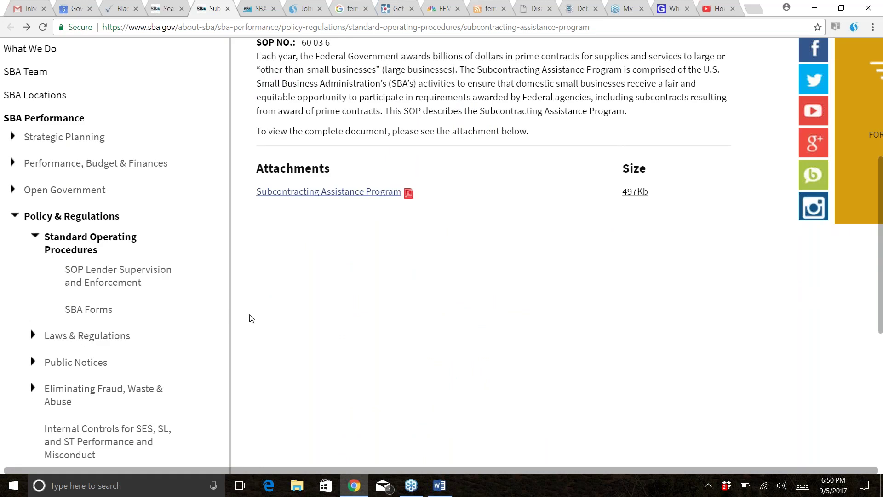
scroll(250, 318, "up", 1)
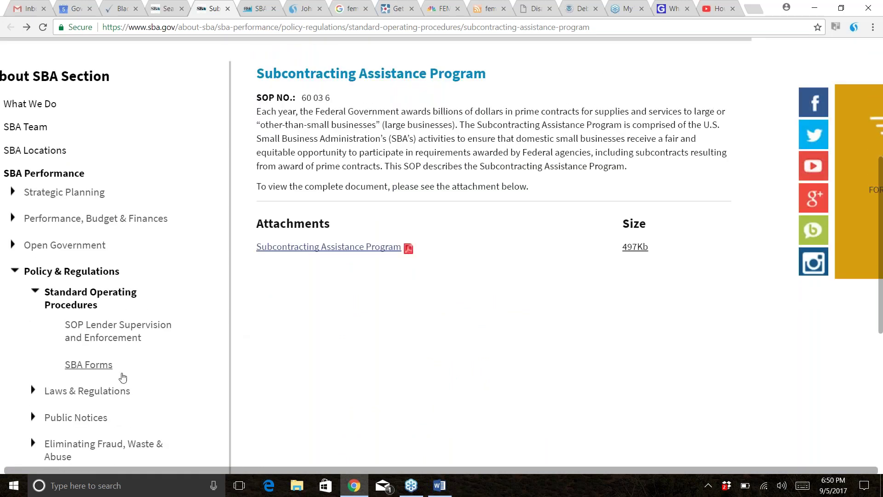
scroll(23, 353, "down", 4)
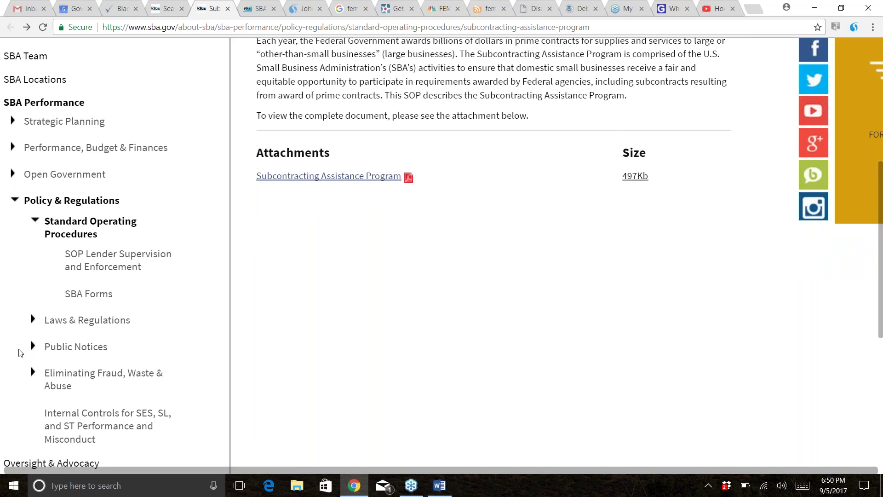
scroll(20, 353, "up", 4)
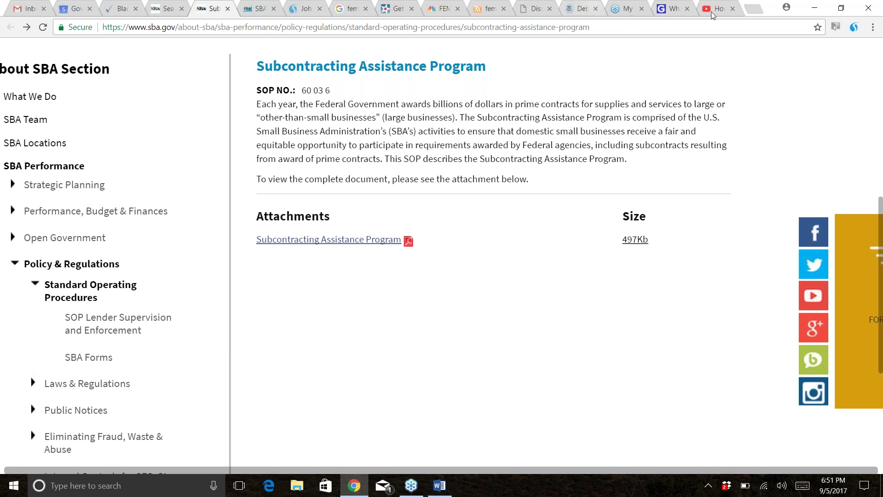
- Return to the SBA search results and open SBA's Directory of Federal Government Prime Contractors with a Subcontracting Plan
left_click(166, 11)
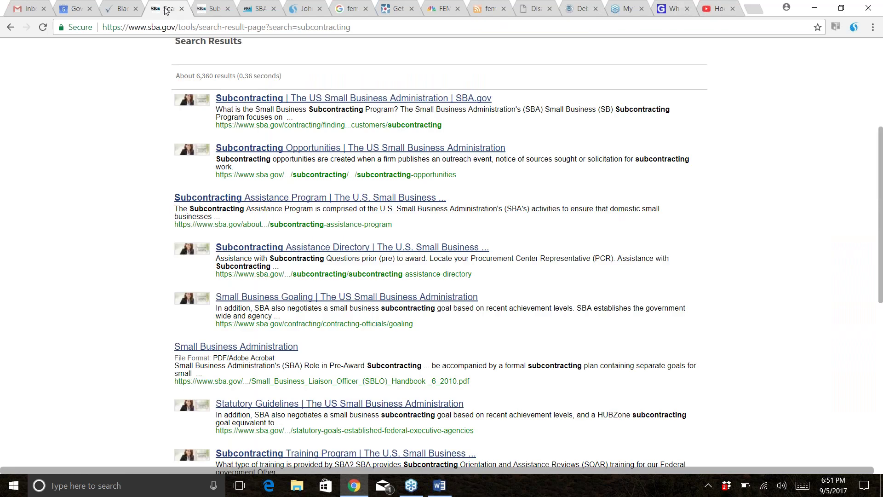
scroll(127, 294, "down", 3)
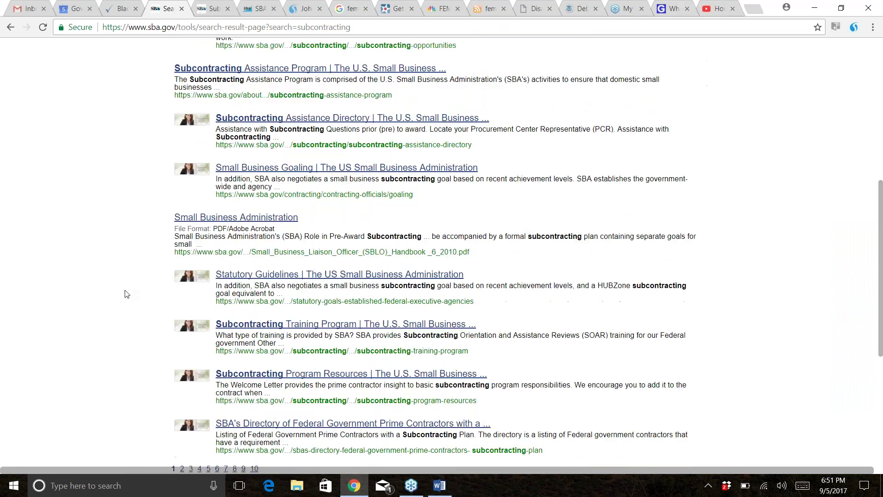
scroll(127, 294, "down", 3)
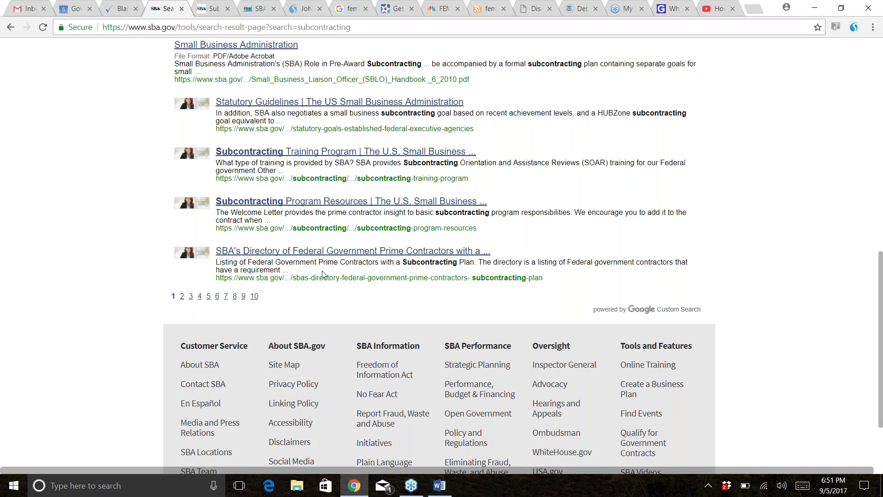
left_click(317, 251)
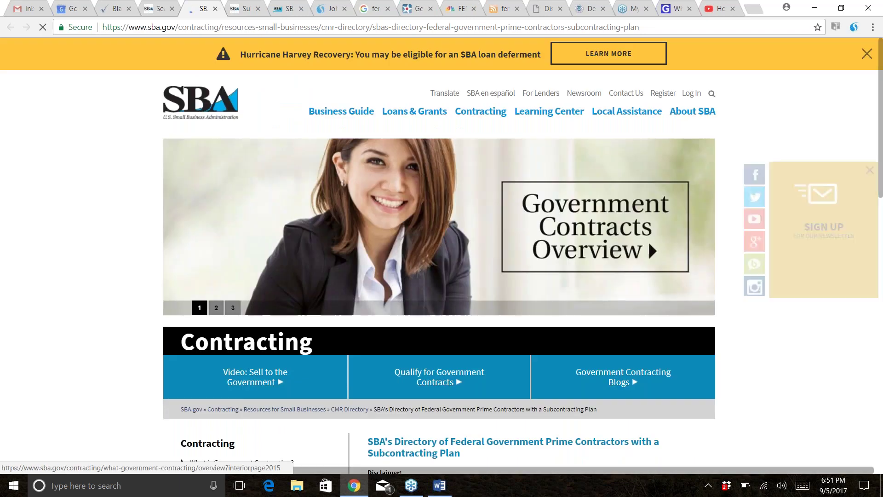
- Read through the prime contractors directory page and open the 2016 Subcontracting Possibilities Per SBA Area link
scroll(647, 238, "down", 5)
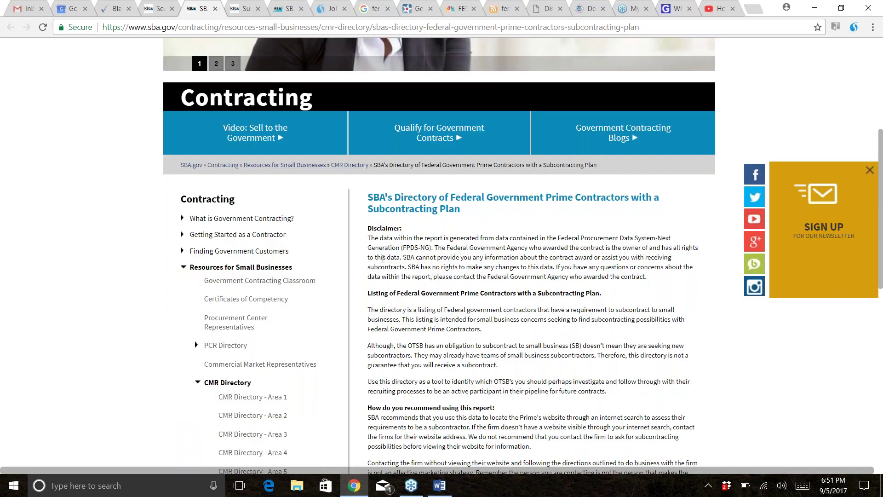
scroll(383, 259, "down", 2)
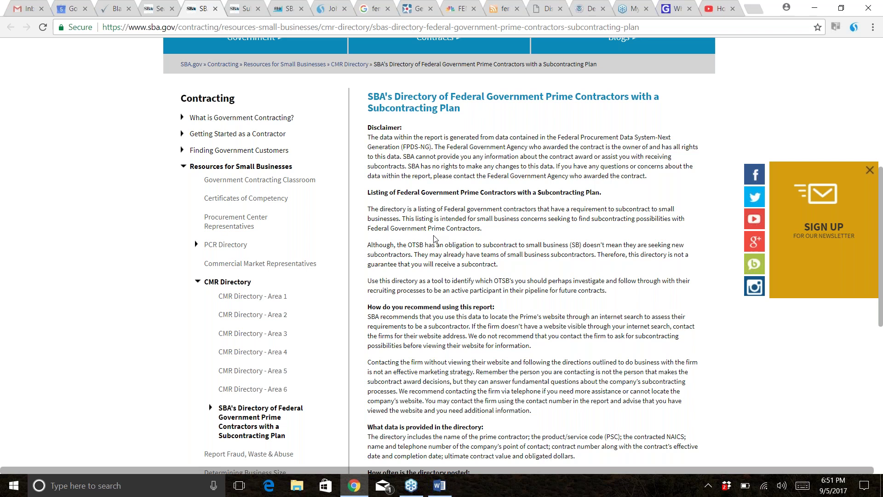
scroll(435, 238, "right", 1)
key("ctrl+plus")
key("ctrl+plus")
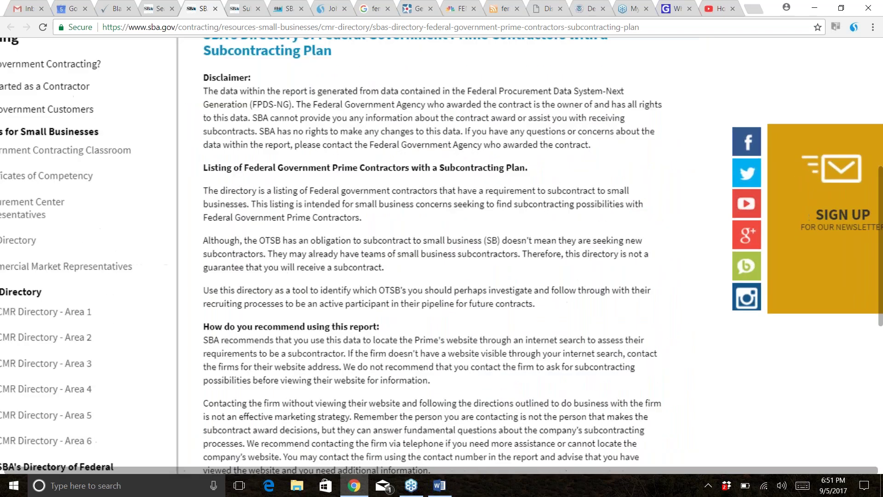
scroll(442, 258, "down", 1)
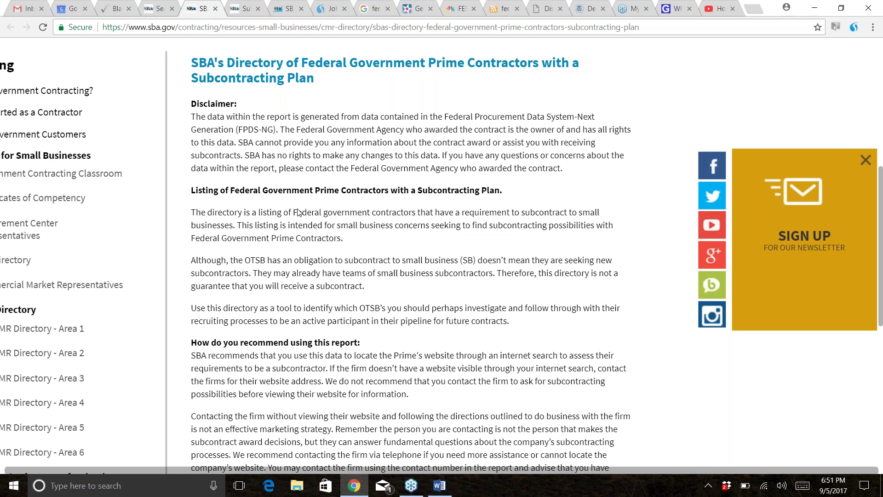
scroll(297, 208, "down", 8)
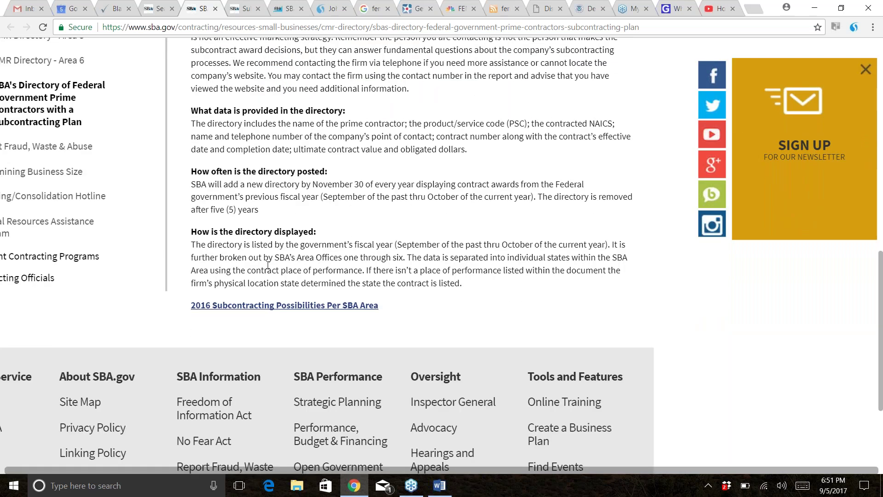
left_click(261, 307)
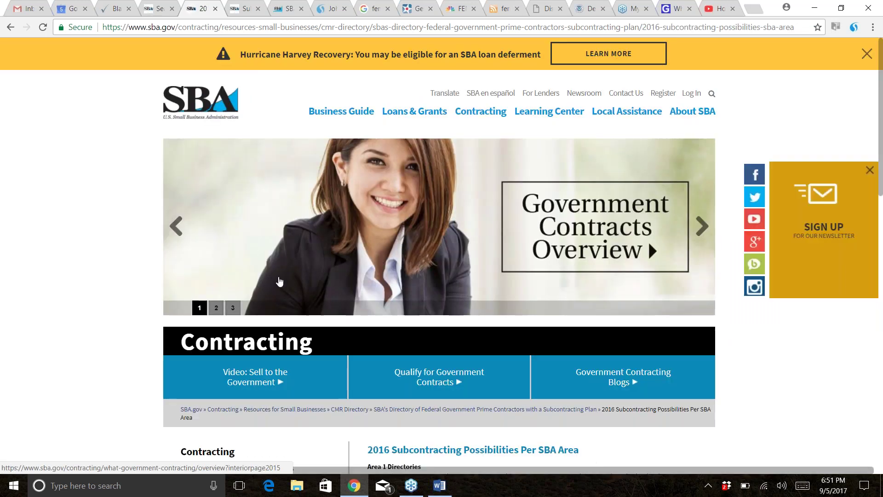
- Download the Georgia directory from the Area 3 Directories and open the workbook in a maximized Excel window
scroll(302, 267, "down", 7)
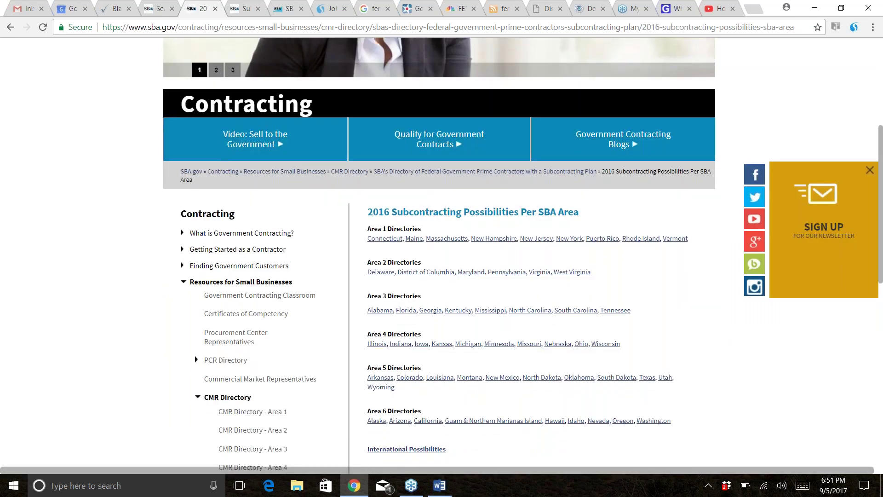
scroll(365, 233, "up", 5)
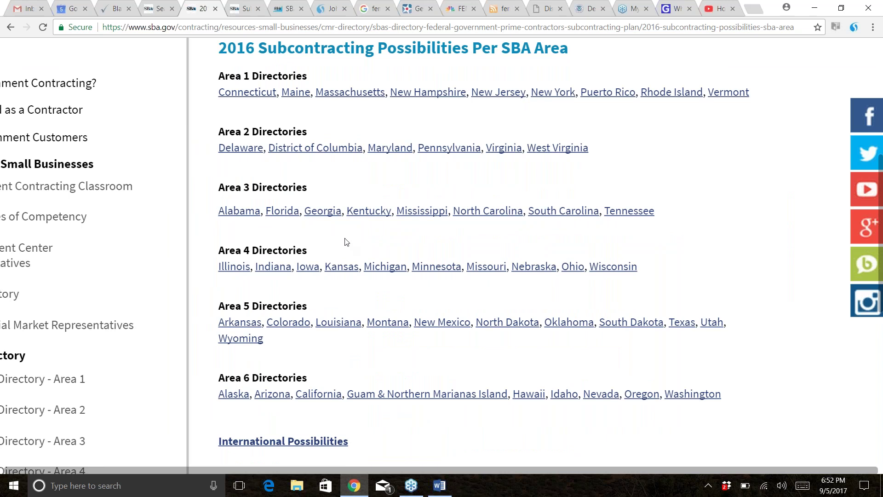
left_click(319, 212)
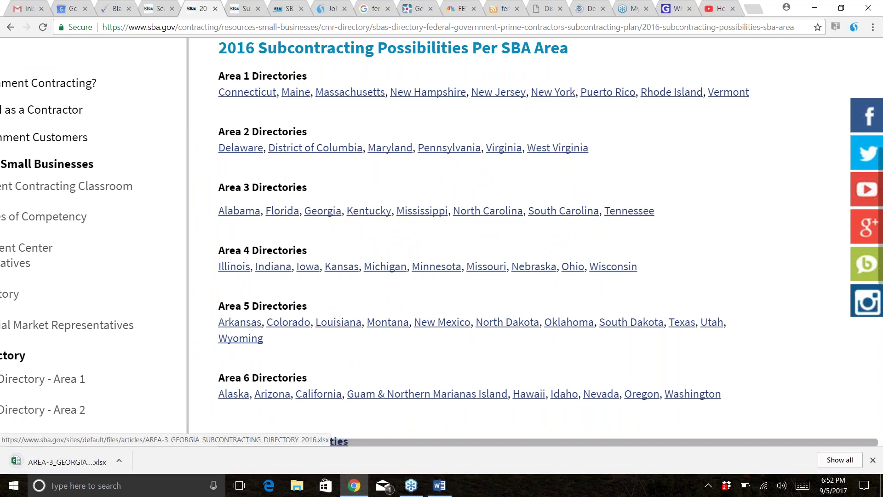
left_click(73, 465)
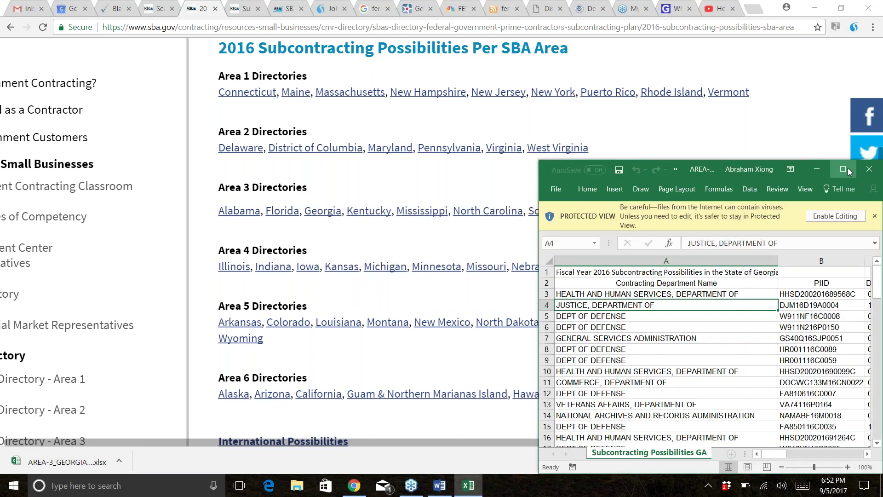
left_click(846, 168)
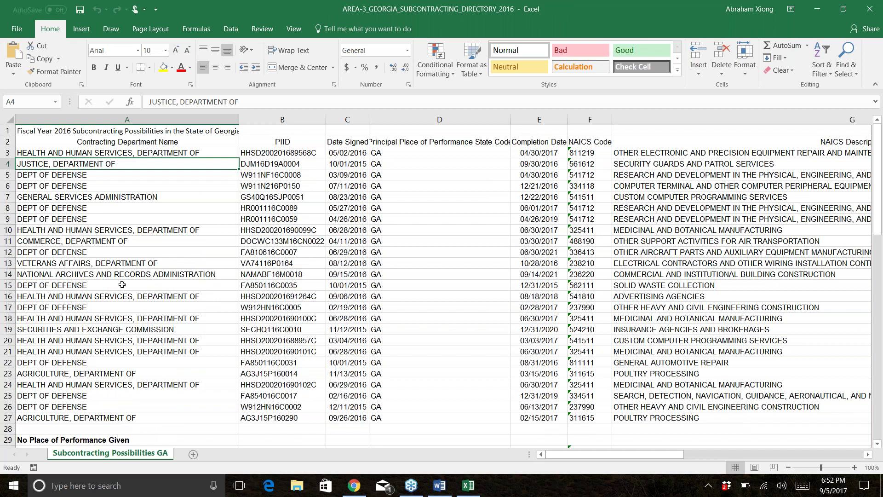
- Look through the contracting department names and the NAICS descriptions in the Georgia subcontracting sheet
left_click_drag(113, 140, 115, 154)
left_click_drag(116, 213, 117, 373)
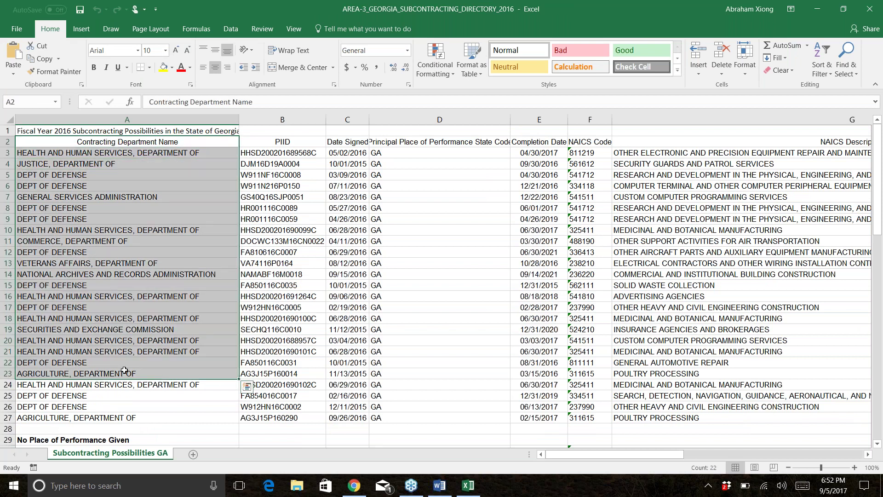
scroll(128, 368, "down", 4)
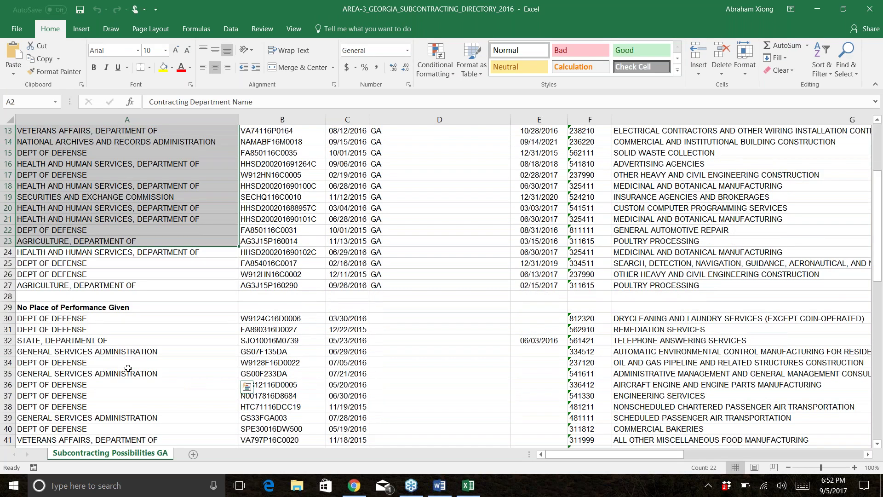
scroll(128, 368, "down", 1)
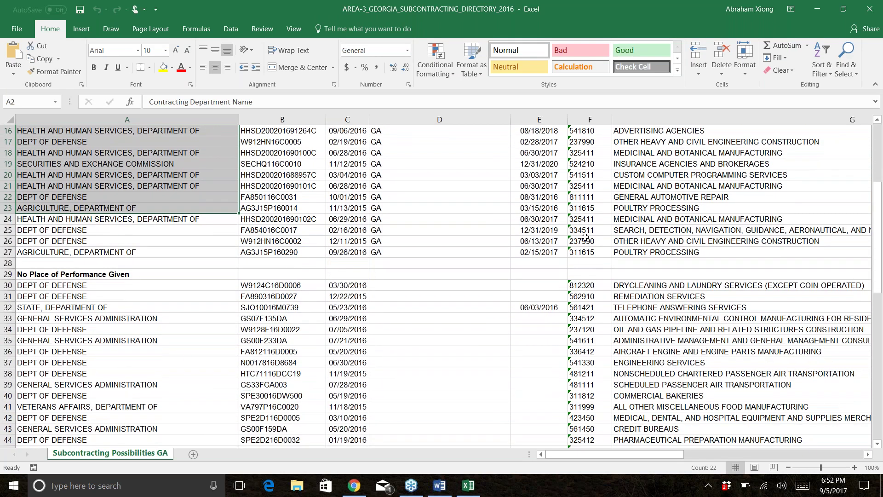
scroll(585, 237, "up", 5)
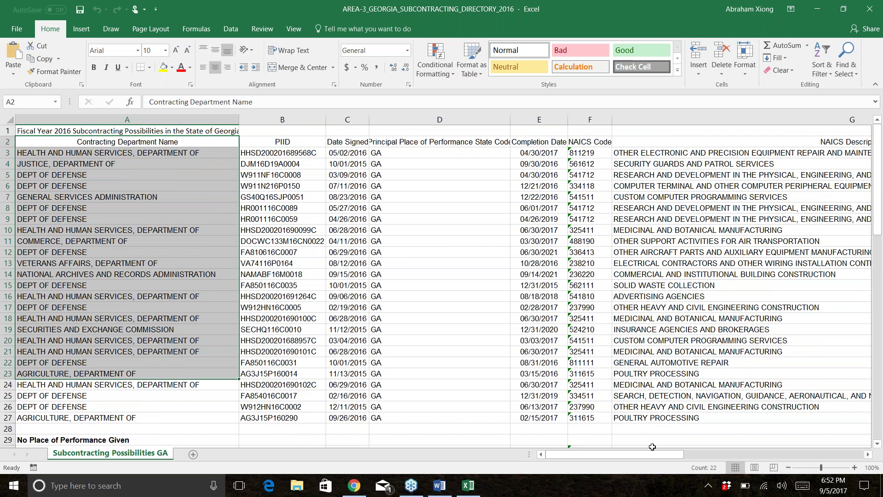
left_click_drag(641, 455, 664, 454)
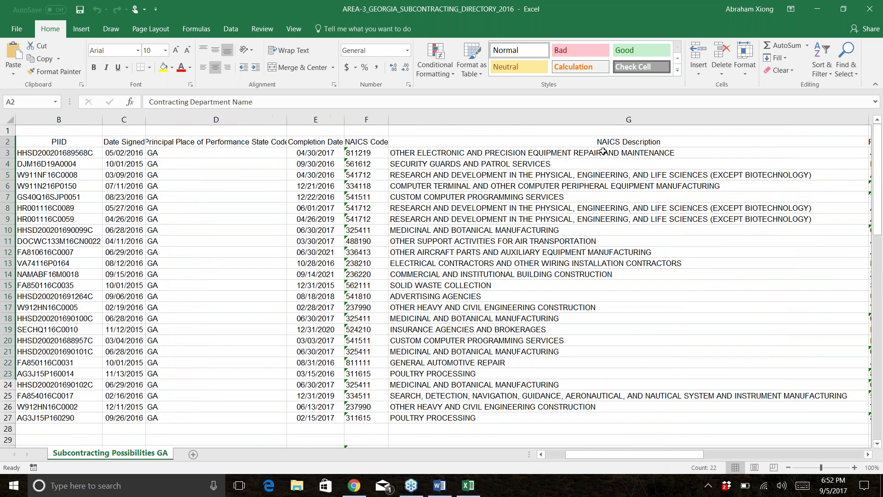
left_click_drag(595, 157, 623, 339)
- Highlight the whole Vendor Name column in yellow and select the first vendor's cell
left_click_drag(637, 454, 758, 456)
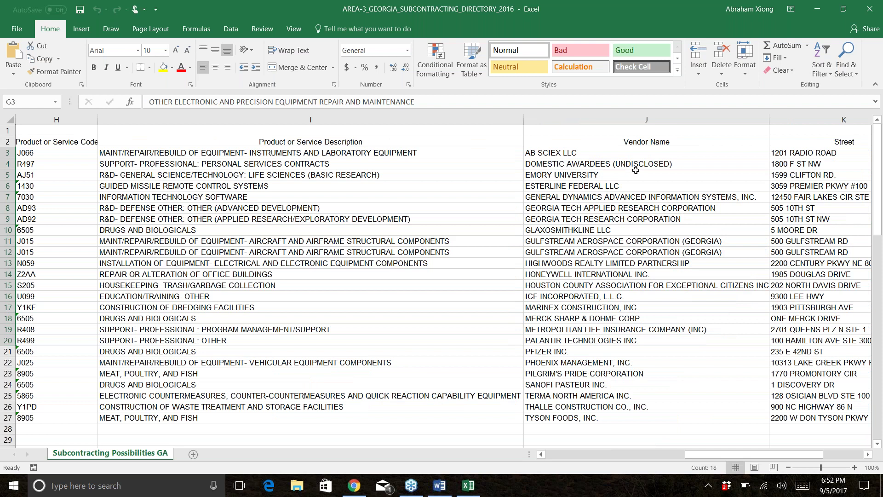
left_click(613, 114)
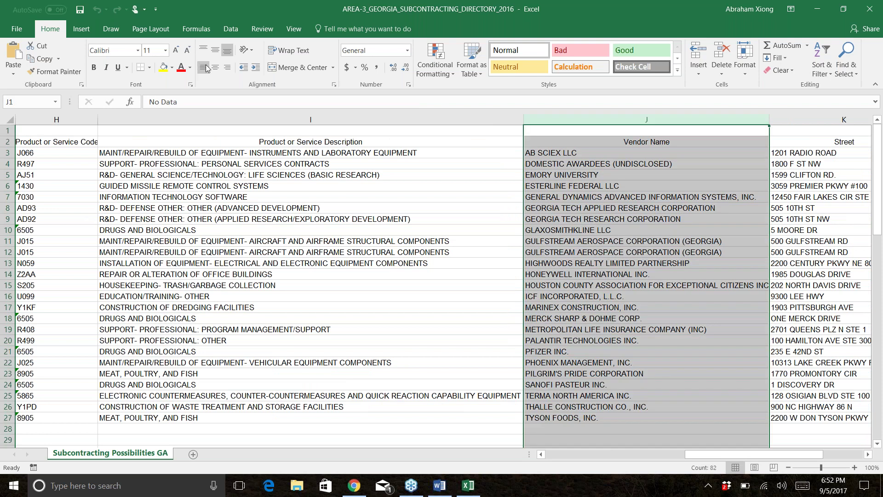
left_click(163, 67)
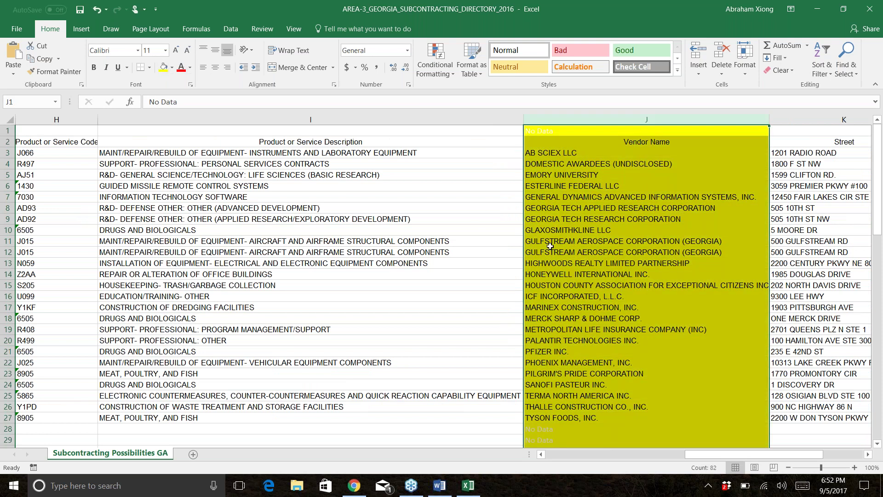
left_click(571, 153)
left_click(570, 154)
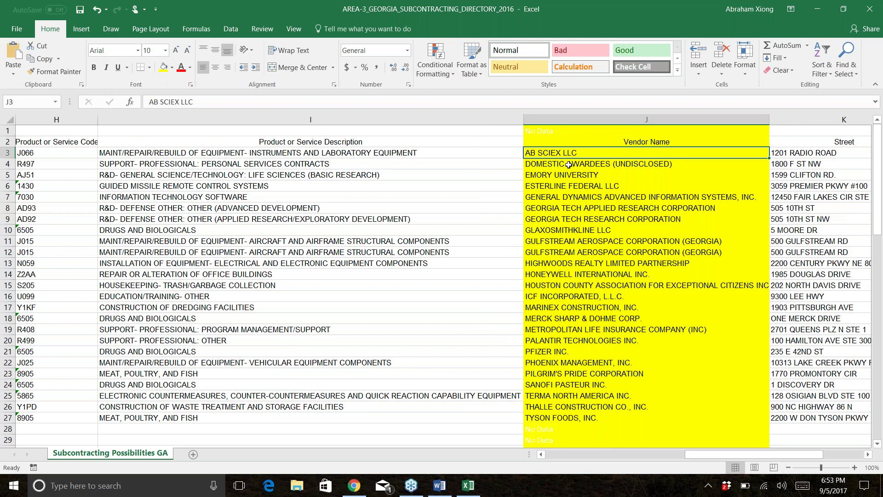
- Look through the vendor names to the end of the list and review the product or service descriptions from row 30 to 54
scroll(573, 174, "down", 4)
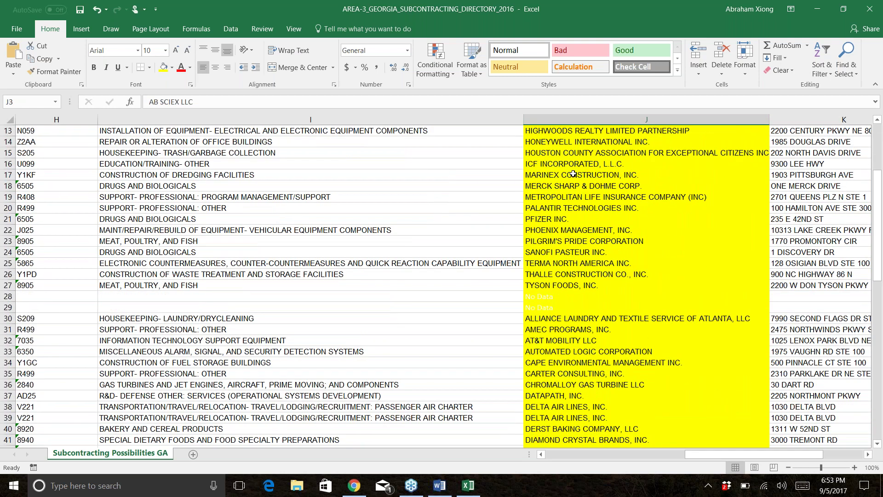
scroll(575, 180, "down", 9)
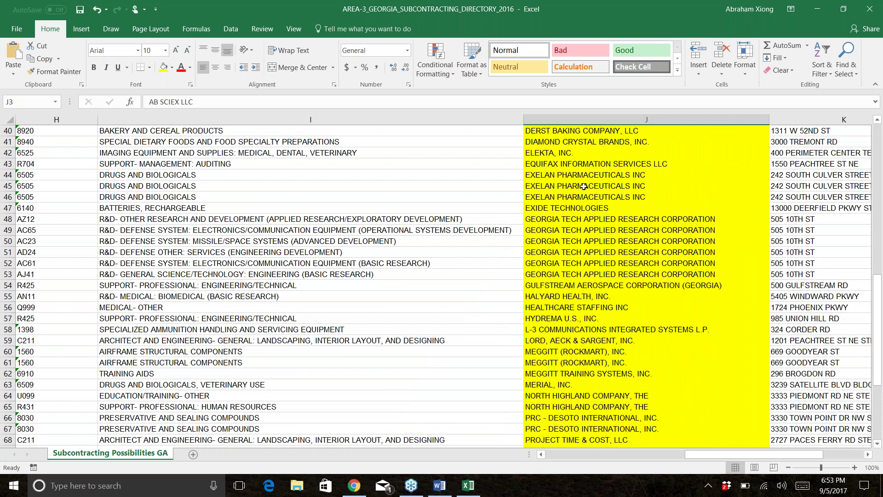
scroll(584, 189, "down", 6)
scroll(587, 198, "down", 3)
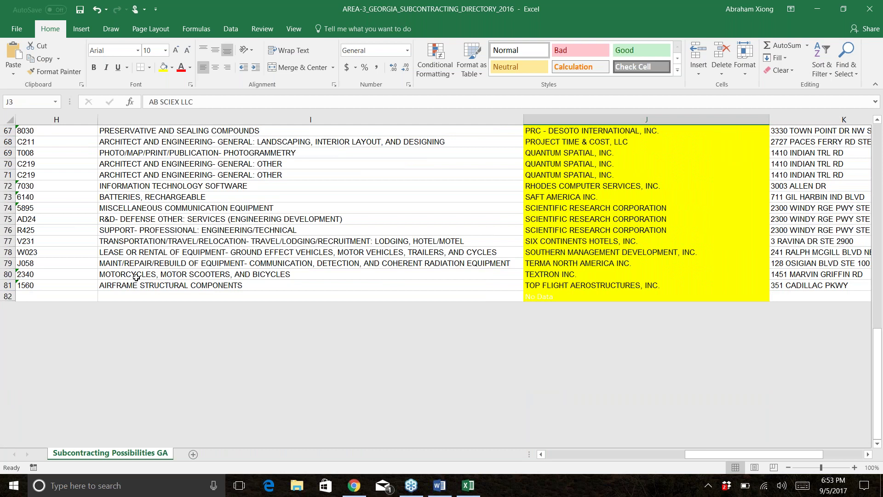
left_click(597, 286)
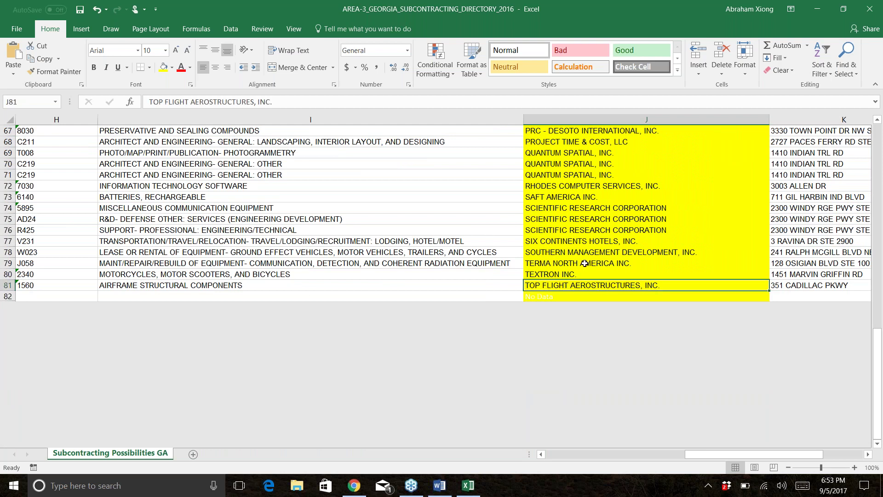
scroll(585, 263, "up", 3)
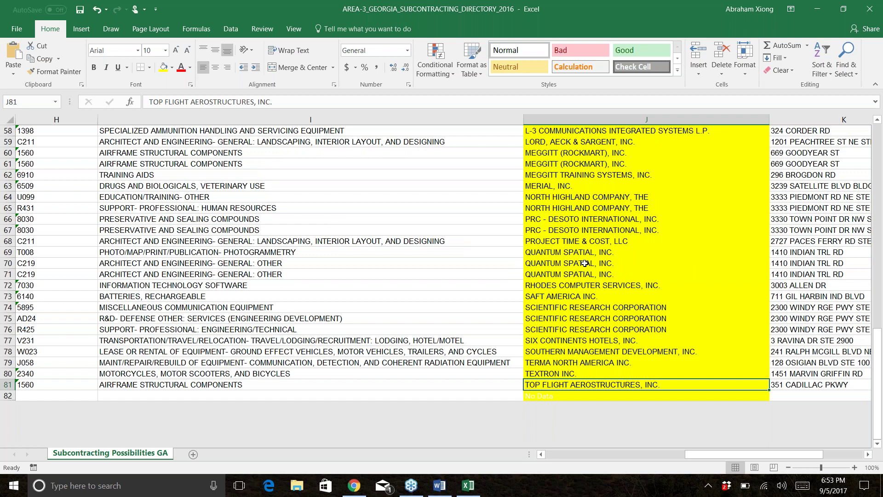
scroll(584, 263, "up", 2)
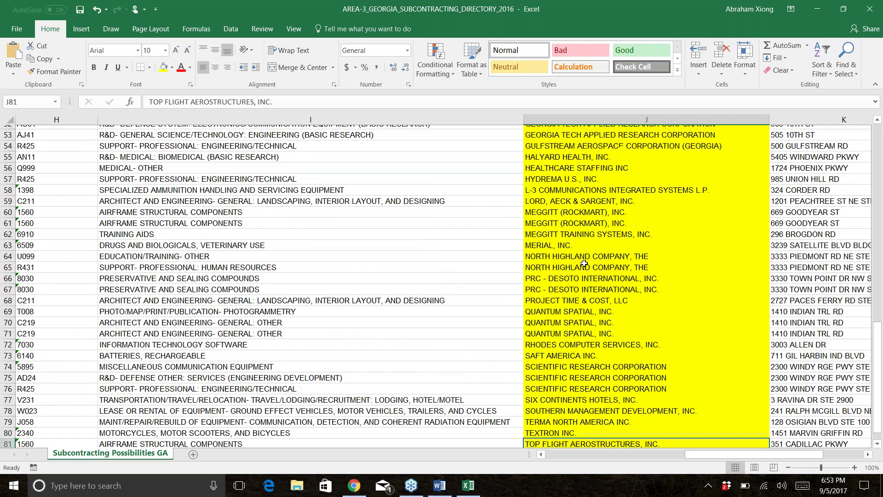
scroll(585, 263, "up", 8)
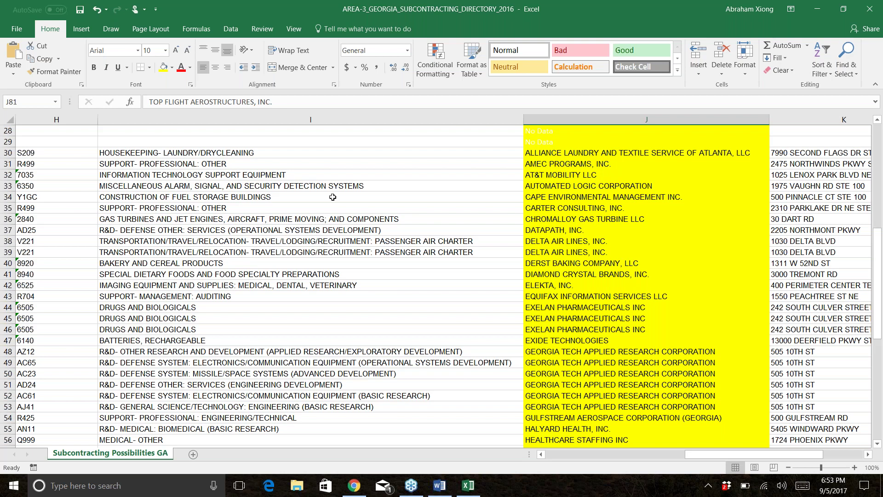
left_click_drag(195, 153, 198, 418)
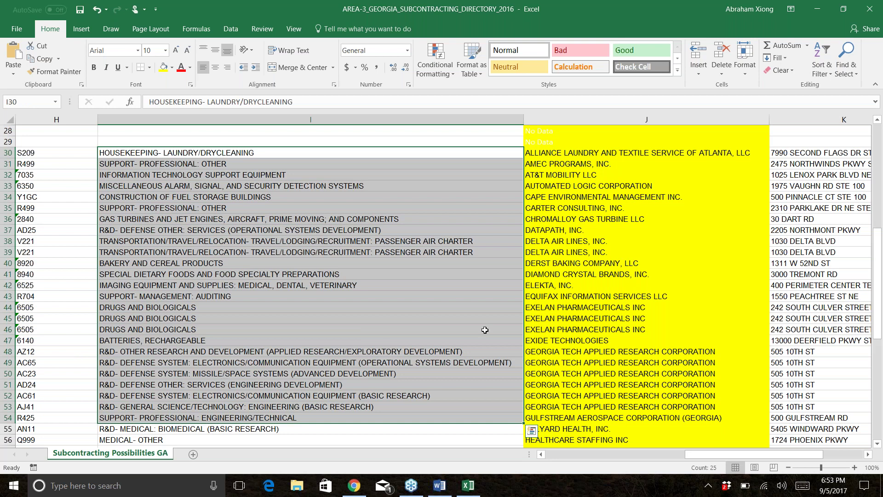
- Highlight the whole Vendor Phone Number column in yellow
left_click_drag(692, 454, 733, 465)
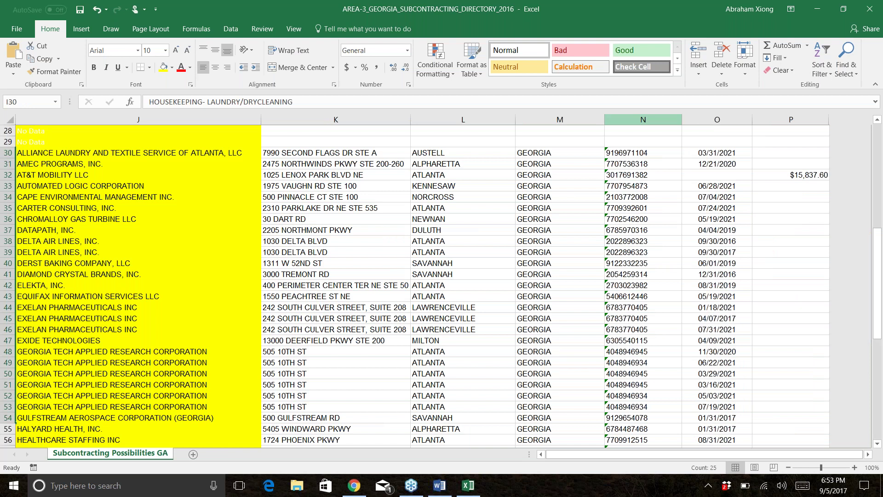
scroll(644, 138, "up", 9)
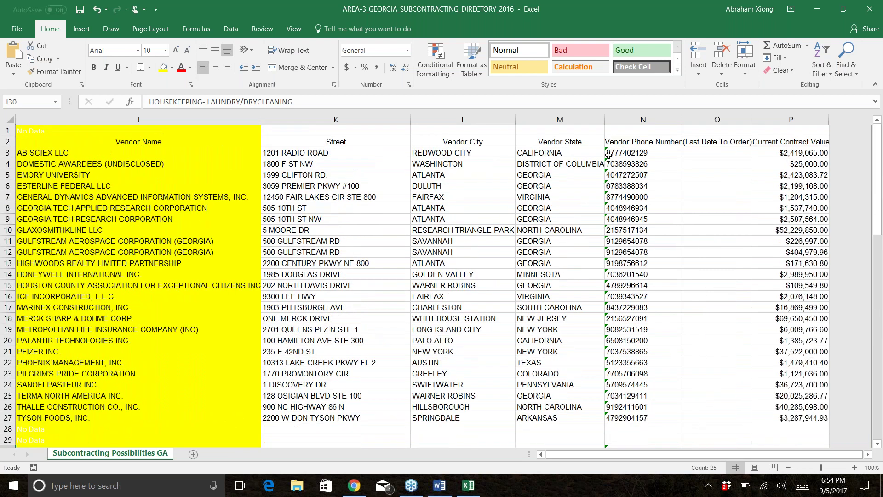
left_click(643, 120)
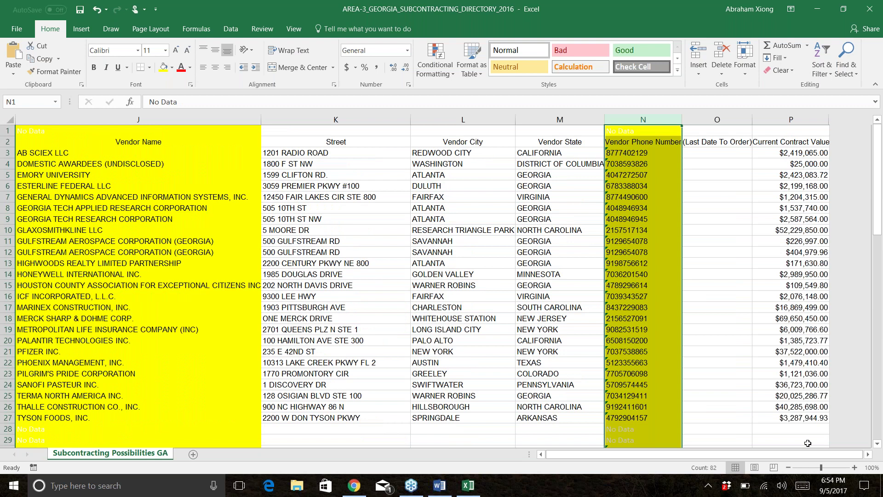
- Fill the whole Current Contract Value column with a light olive green
scroll(390, 145, "right", 2)
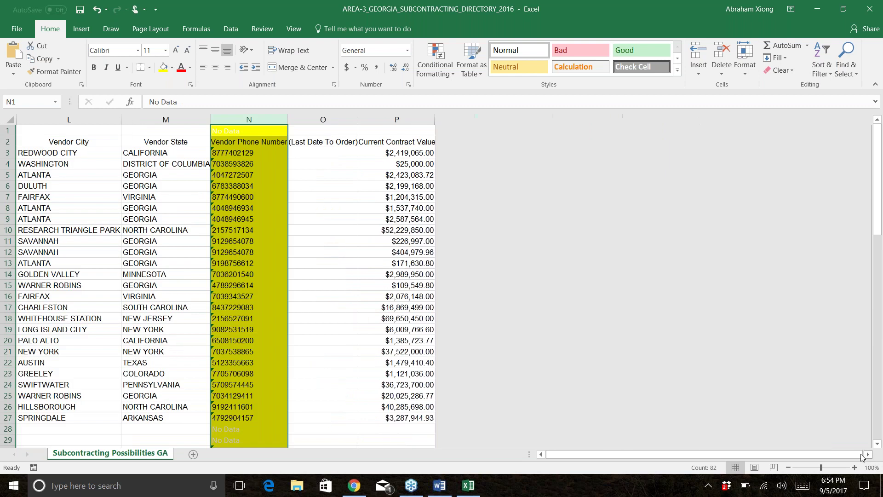
left_click(387, 120)
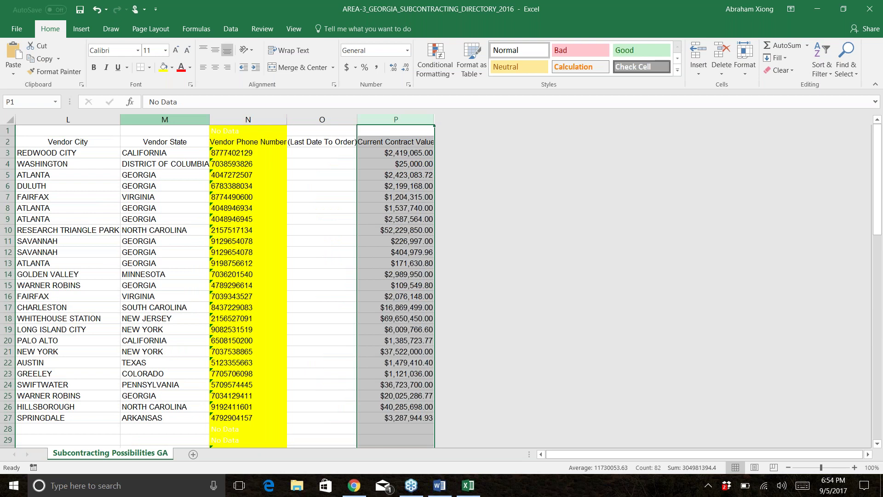
left_click(172, 70)
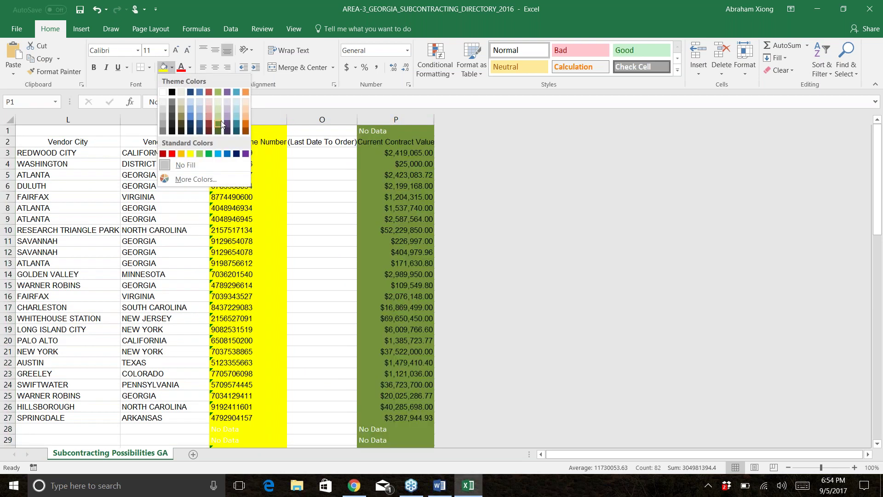
left_click(219, 115)
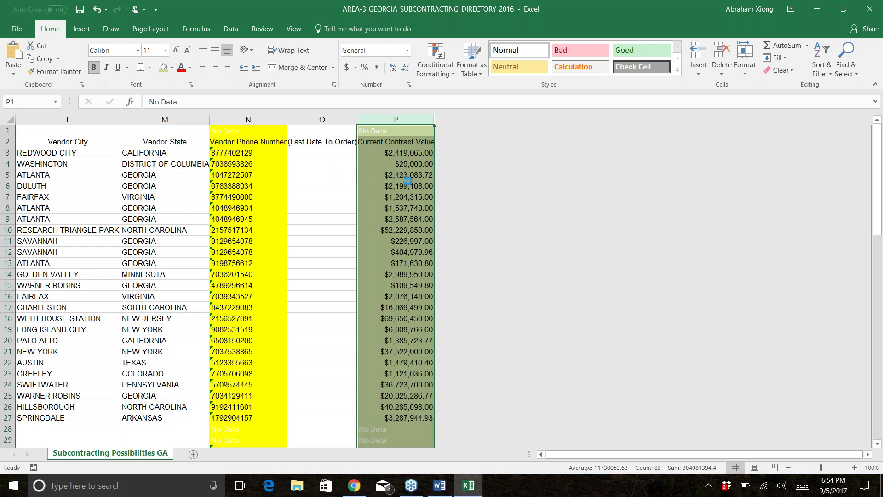
- Bold the entire Current Contract Value column and widen it so its header fits on one line
key("ctrl+b")
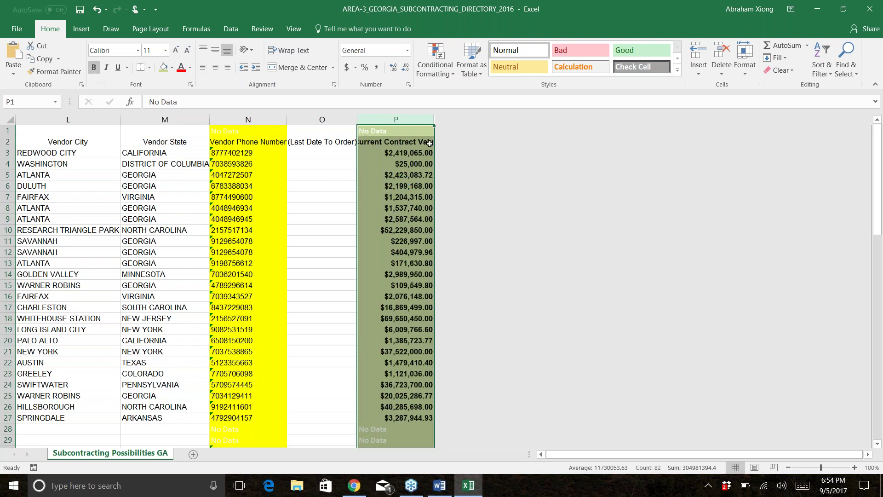
left_click_drag(434, 119, 470, 122)
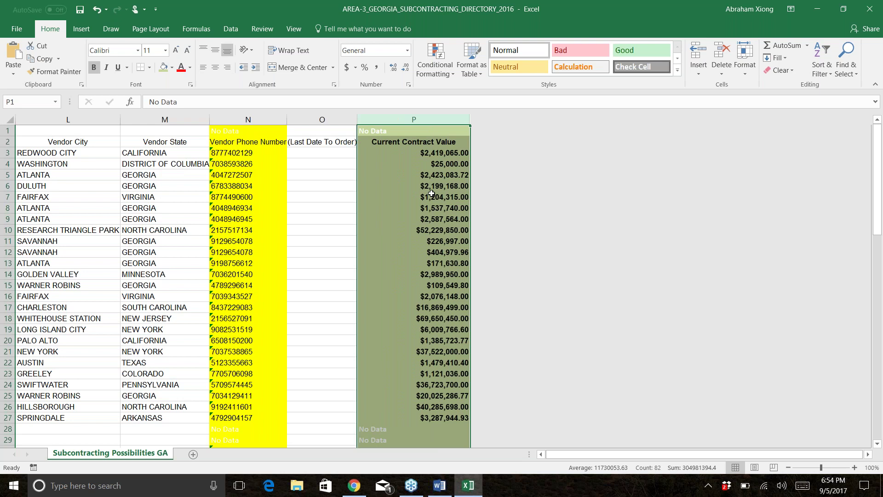
left_click(449, 164)
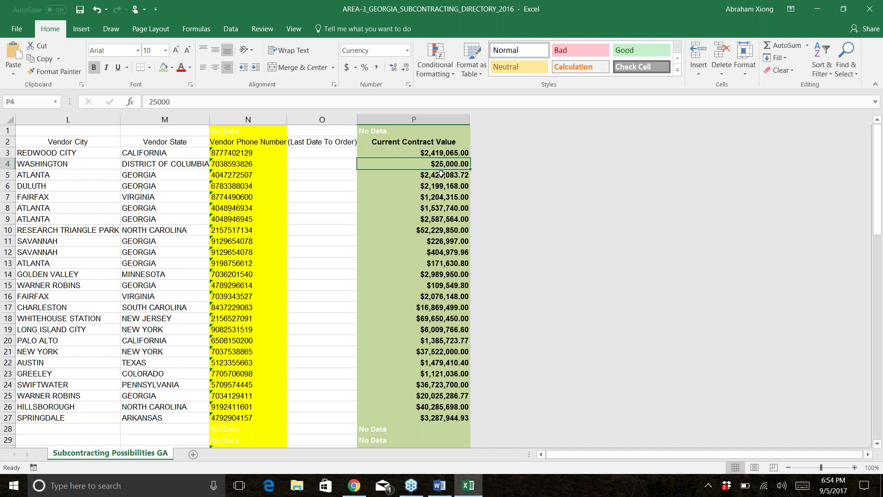
- Examine the Current Contract Value figures, including rows 18 and 21, down to the end of the list
left_click(418, 319)
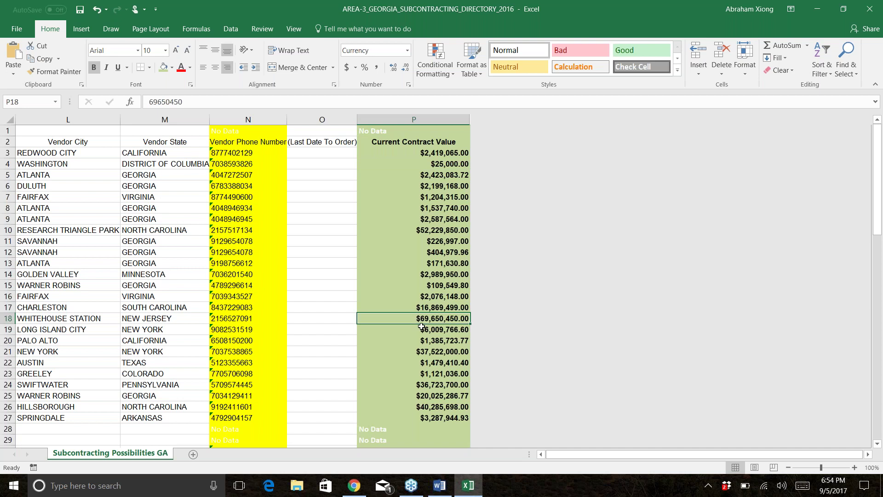
left_click(427, 351)
scroll(428, 358, "down", 6)
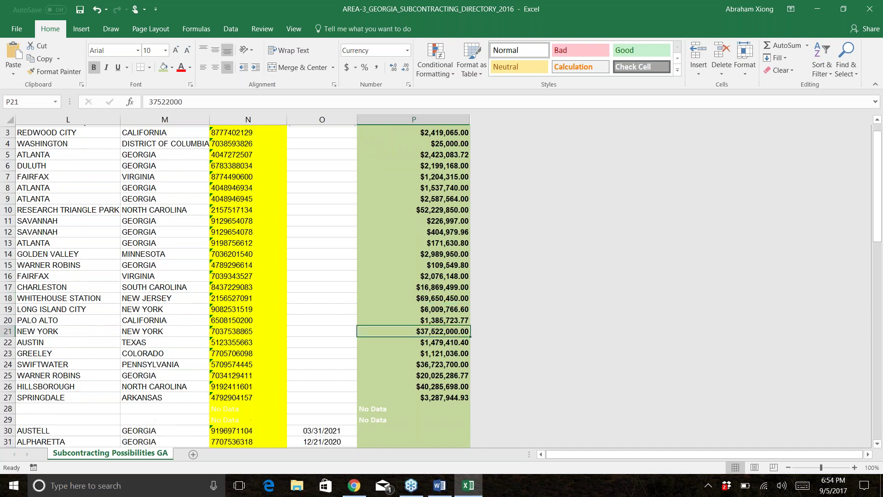
scroll(428, 365, "down", 13)
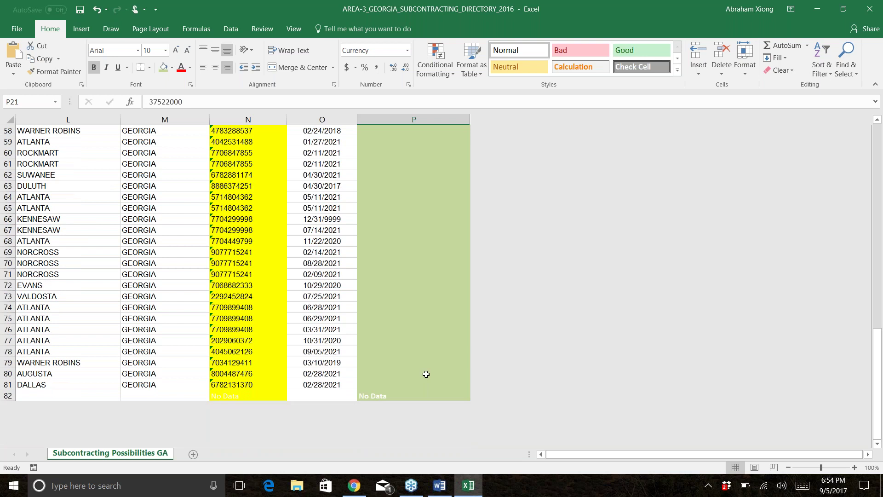
scroll(426, 374, "up", 17)
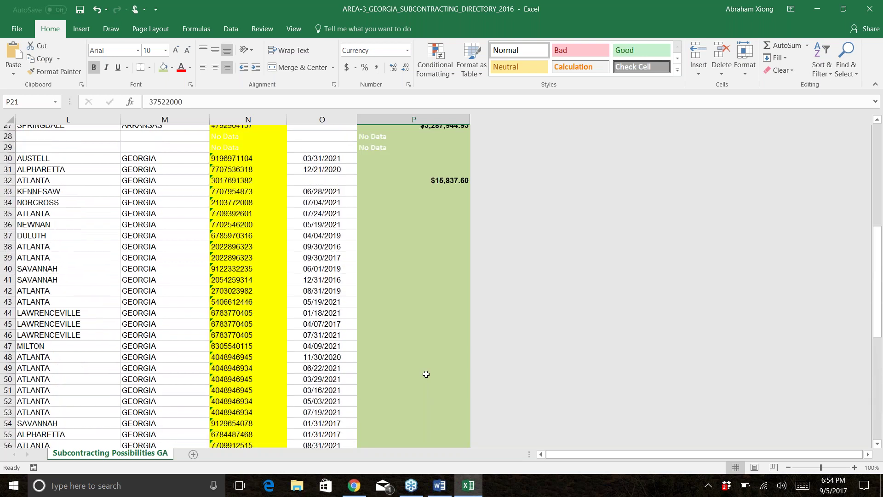
- Fill the whole of row 26 with light olive green
left_click(423, 342)
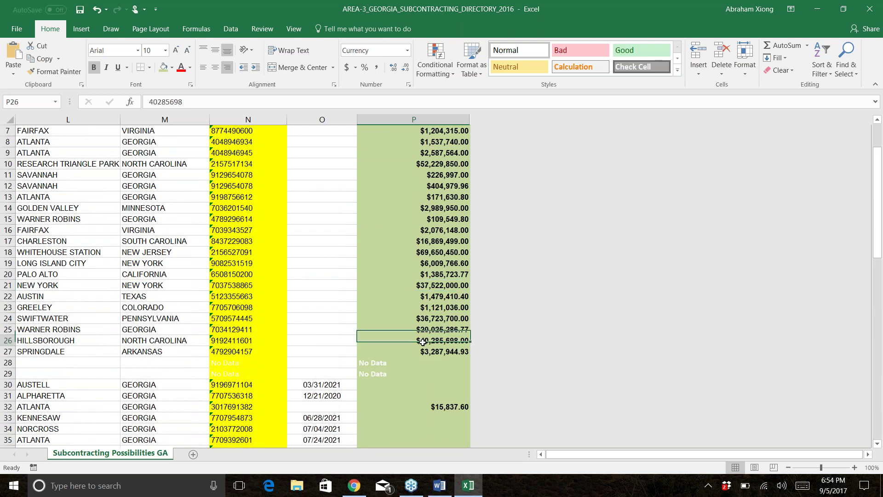
left_click(9, 342)
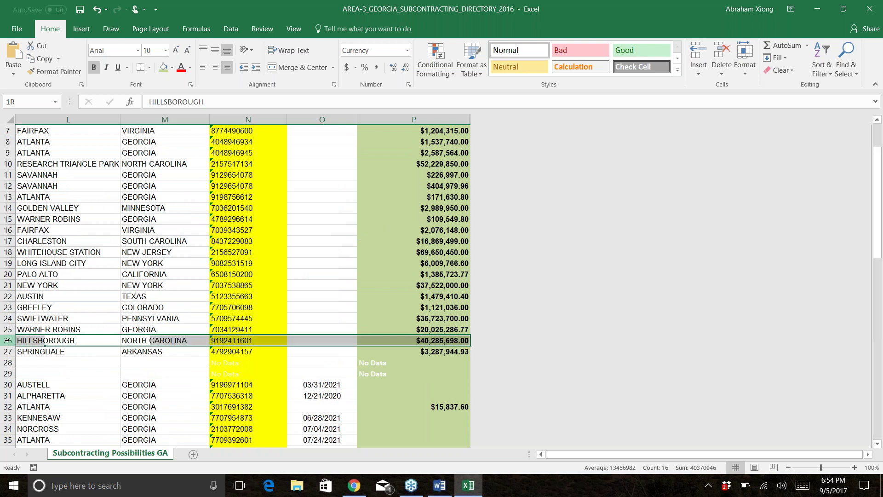
left_click(164, 67)
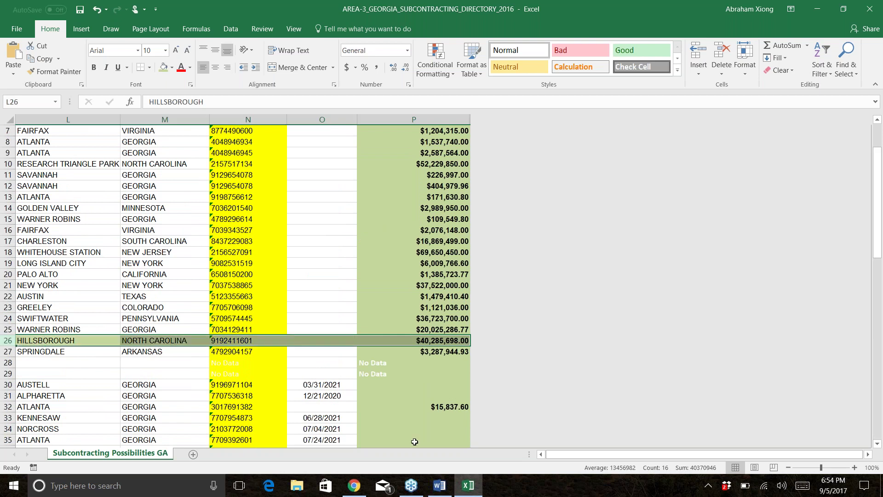
- Examine the highlighted row 26 across all columns, from agency and product description to vendor name, phone number and contract value
left_click_drag(569, 458, 546, 460)
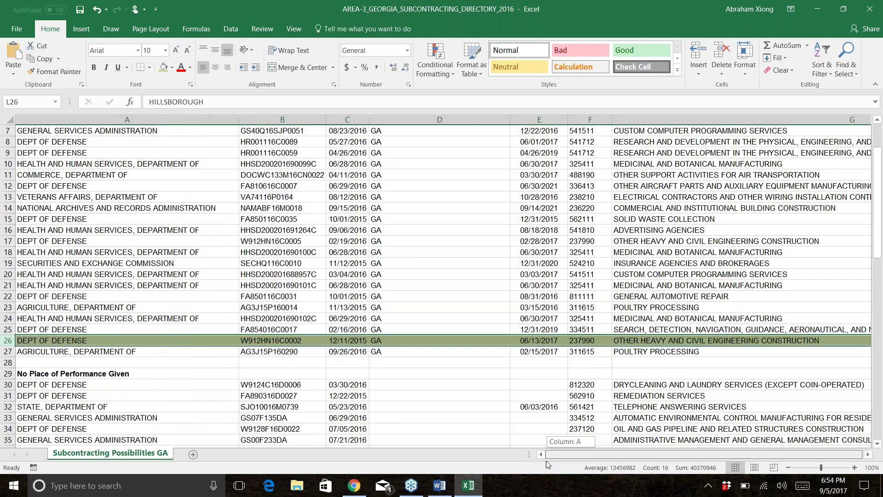
left_click(868, 455)
left_click_drag(868, 455, 870, 456)
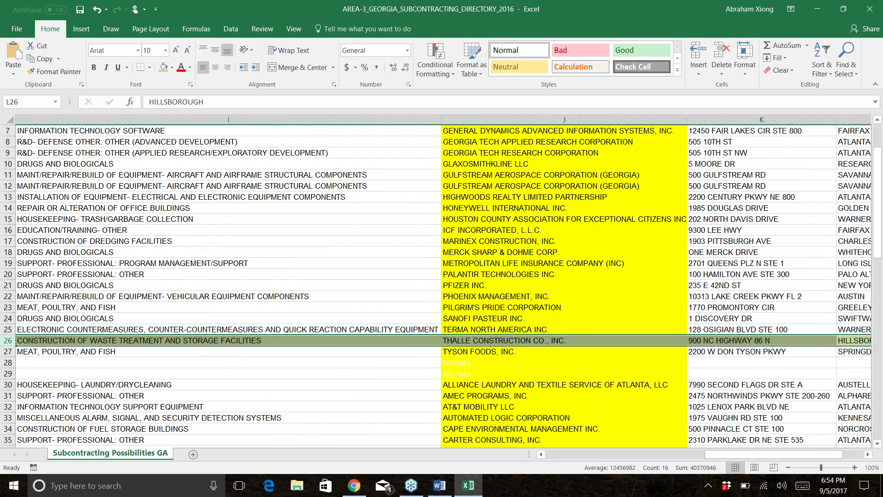
left_click(524, 342)
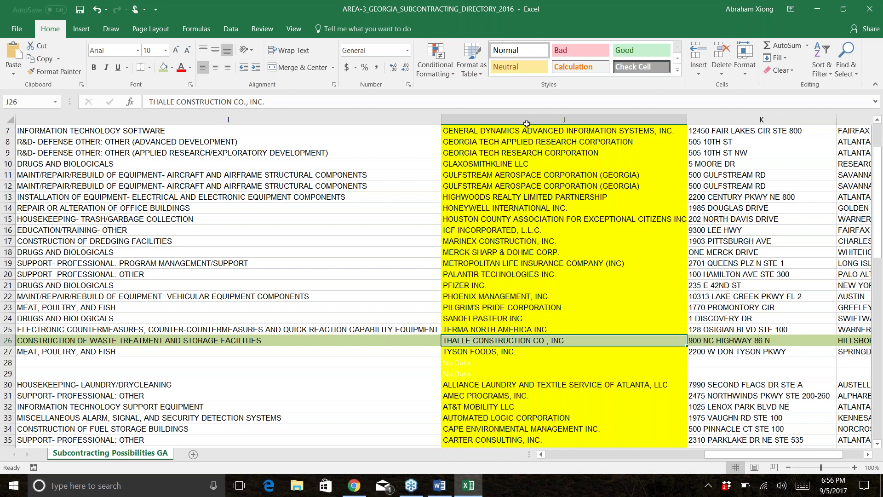
left_click(564, 119)
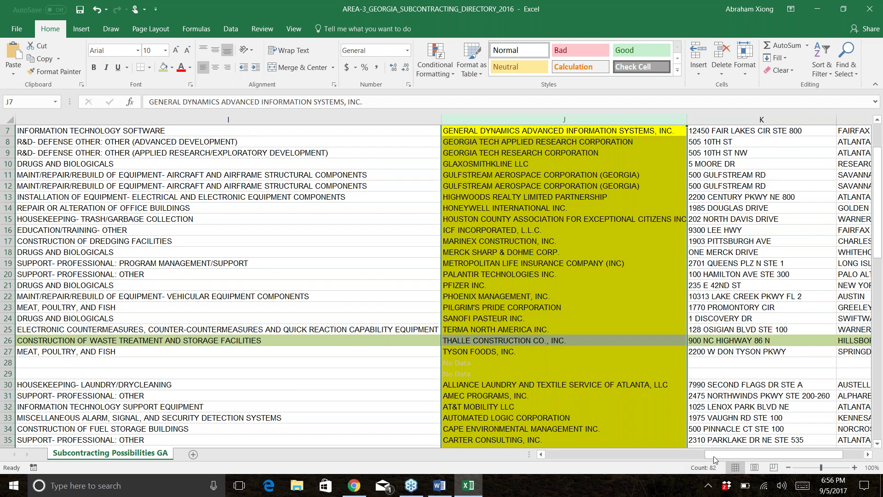
left_click_drag(714, 455, 738, 456)
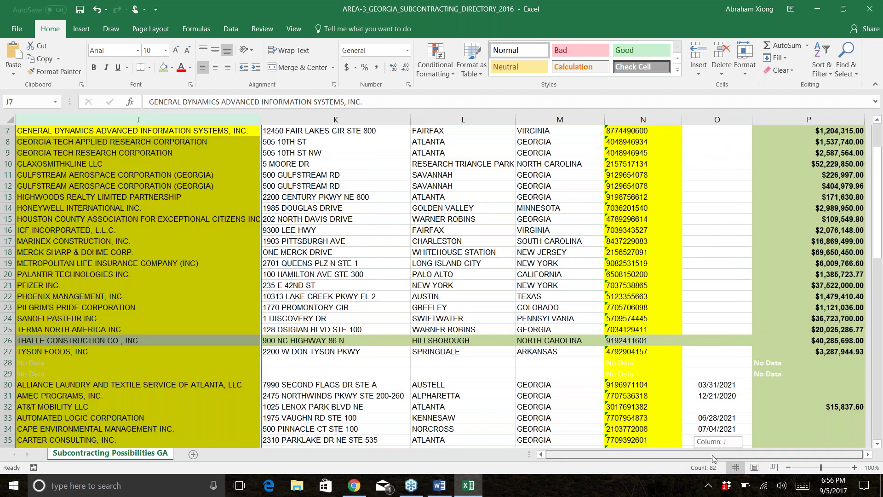
left_click_drag(719, 455, 667, 457)
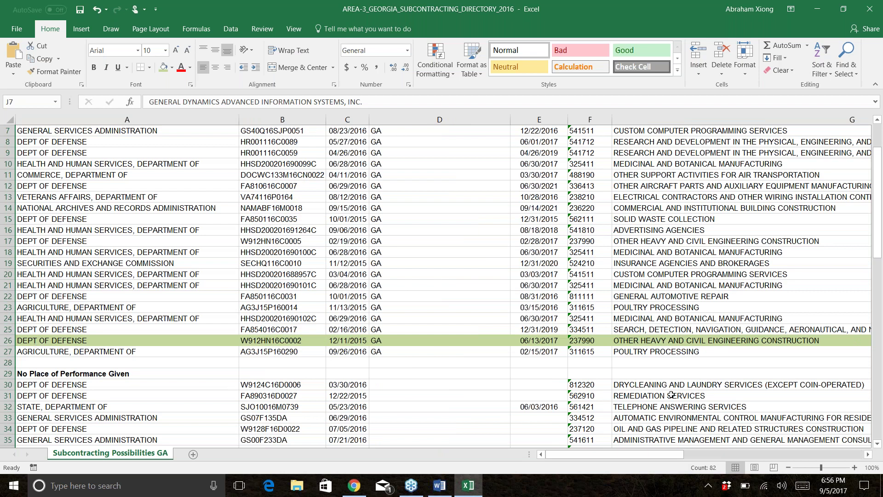
left_click(670, 457)
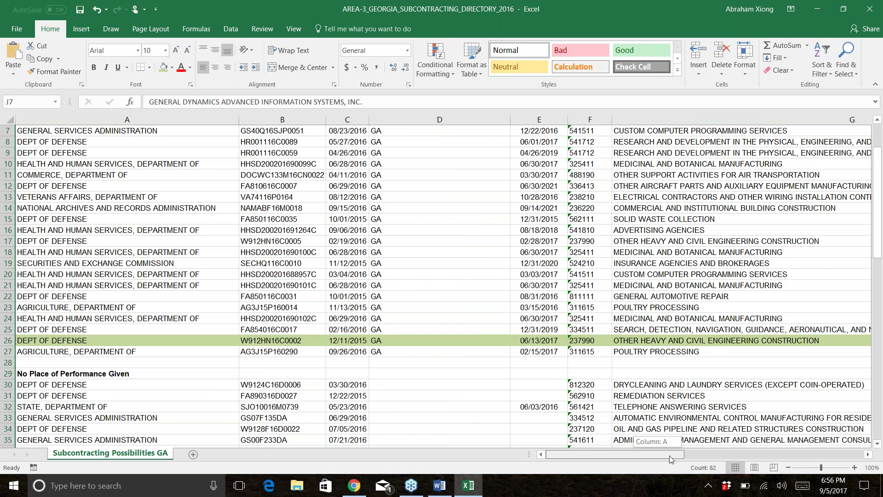
left_click_drag(669, 455, 790, 456)
left_click(682, 345)
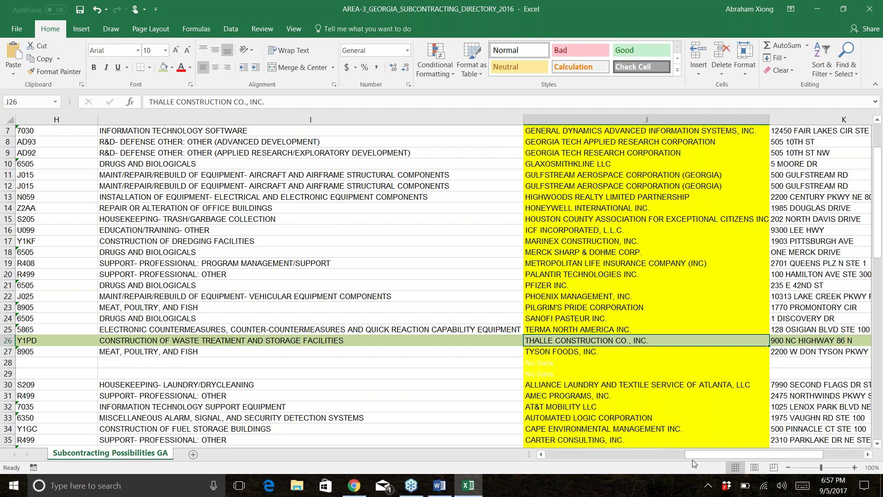
left_click_drag(690, 457, 748, 468)
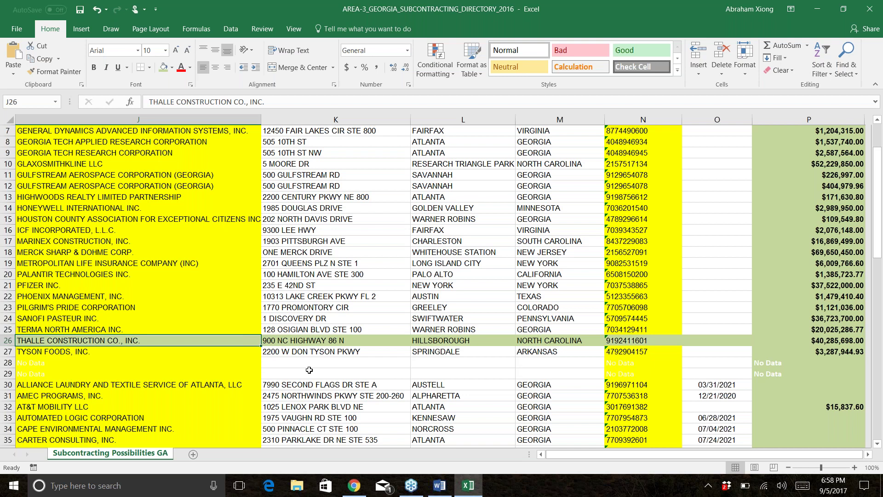
left_click(646, 340)
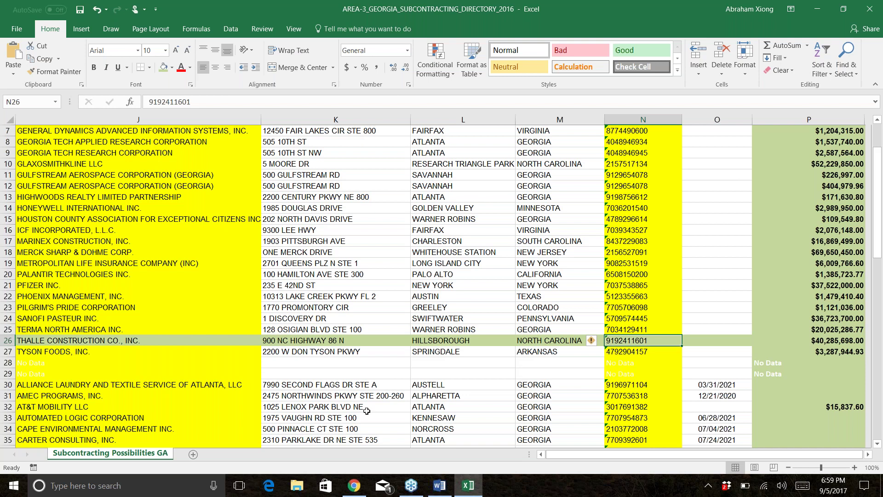
- Copy THALLE CONSTRUCTION CO, without the ", INC." ending, from the vendor name in row 26
scroll(230, 375, "left", 2)
scroll(138, 350, "right", 2)
left_click(97, 340)
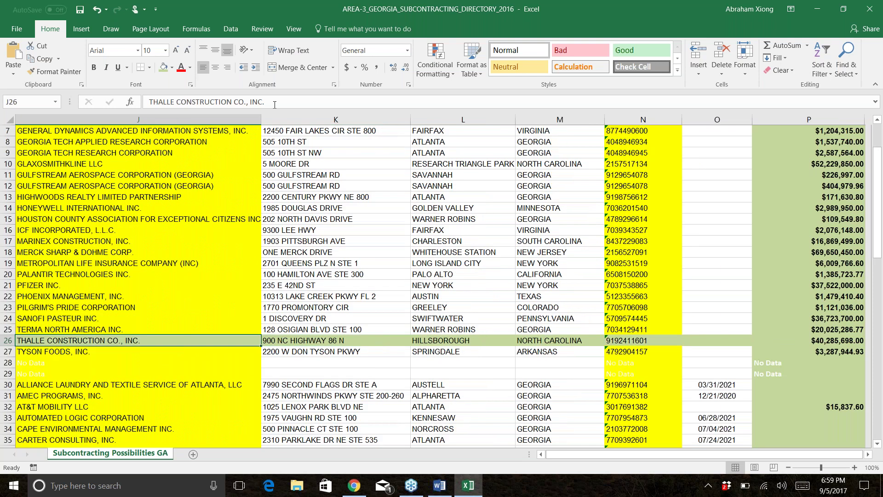
left_click_drag(243, 102, 150, 101)
key("ctrl+c")
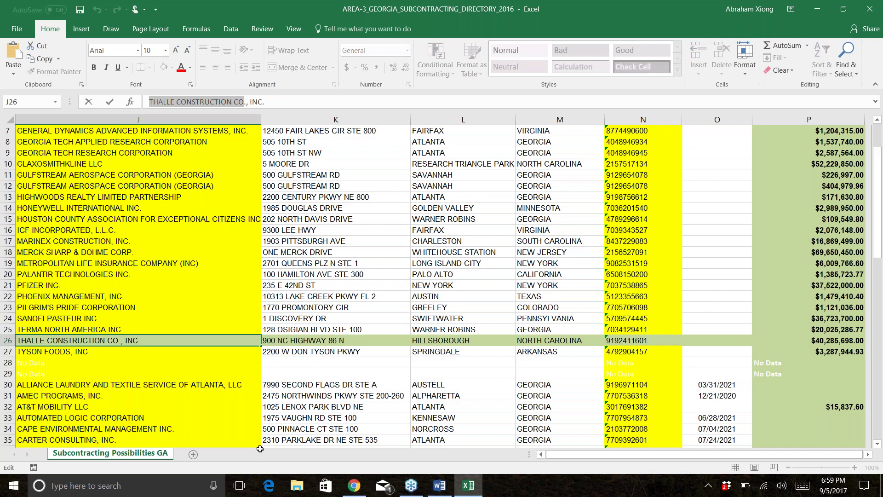
- Switch to Chrome and search Google for the copied name THALLE CONSTRUCTION CO in a new tab
left_click(354, 485)
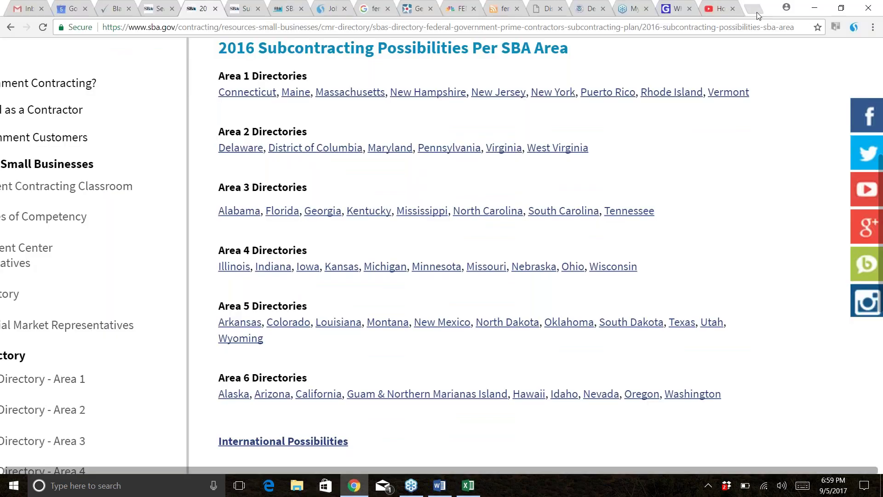
left_click(757, 10)
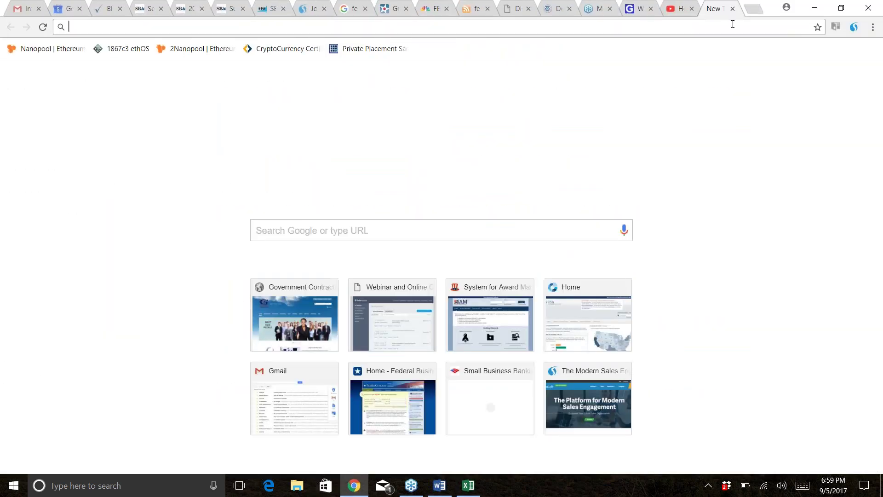
key("ctrl+v")
key("Return")
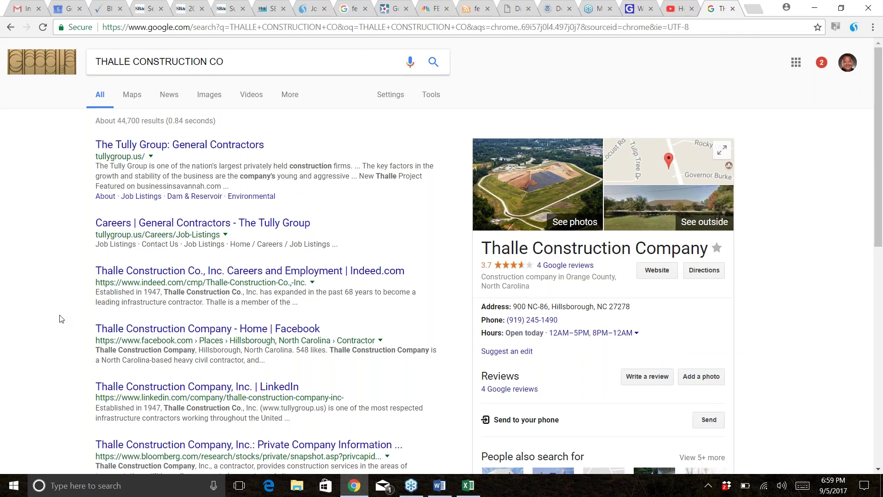
- Look through the Google results for Thalle Construction down to the related searches and return to the first result
left_click(149, 60)
left_click(177, 171)
scroll(78, 255, "down", 3)
scroll(78, 255, "down", 2)
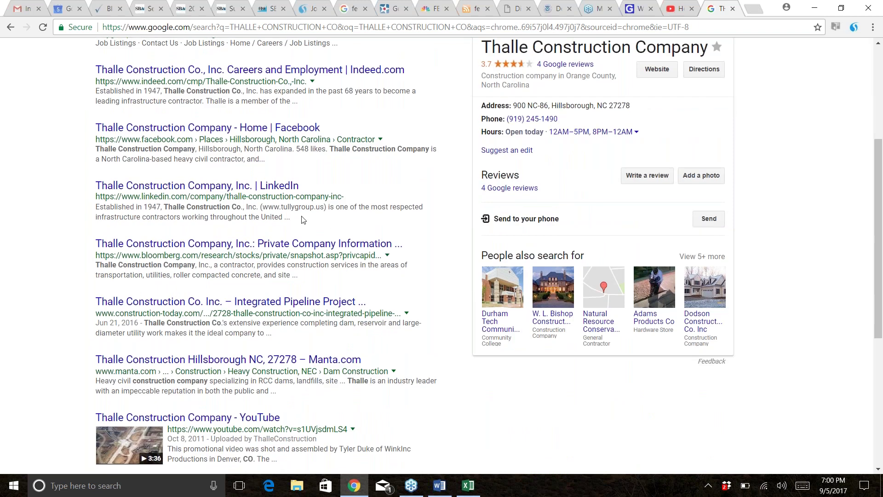
scroll(304, 220, "down", 1)
scroll(303, 220, "down", 1)
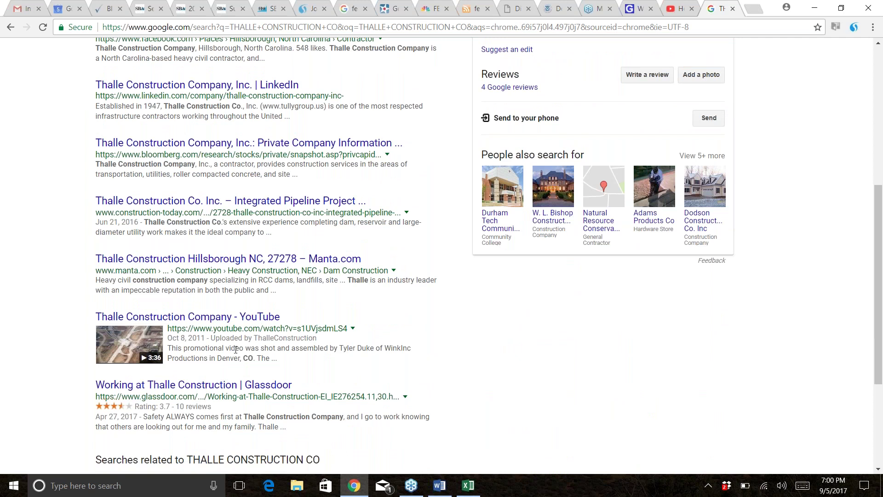
scroll(235, 349, "up", 7)
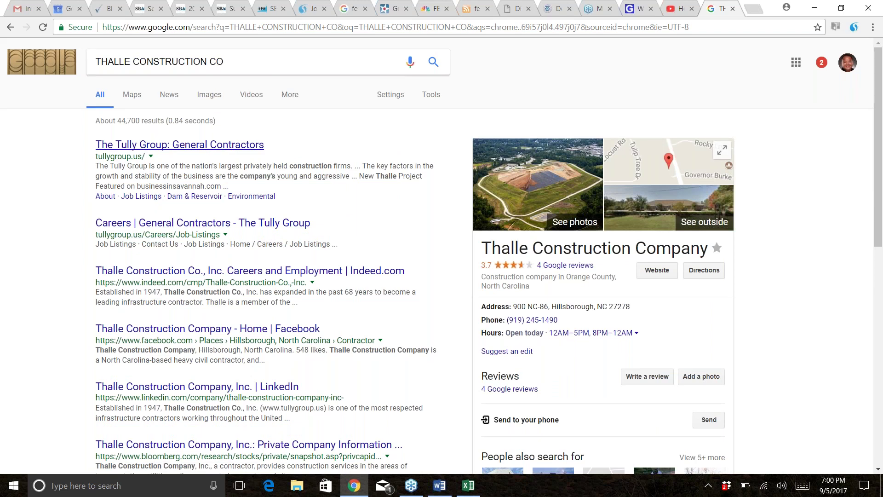
- Open the search result "The Tully Group: General Contractors" in a new tab and switch to that tab
right_click(154, 145)
left_click(179, 154)
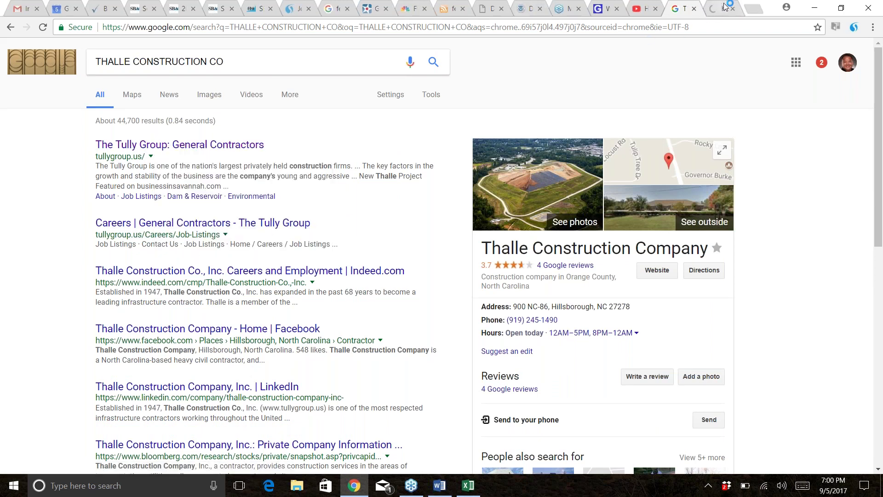
left_click(711, 13)
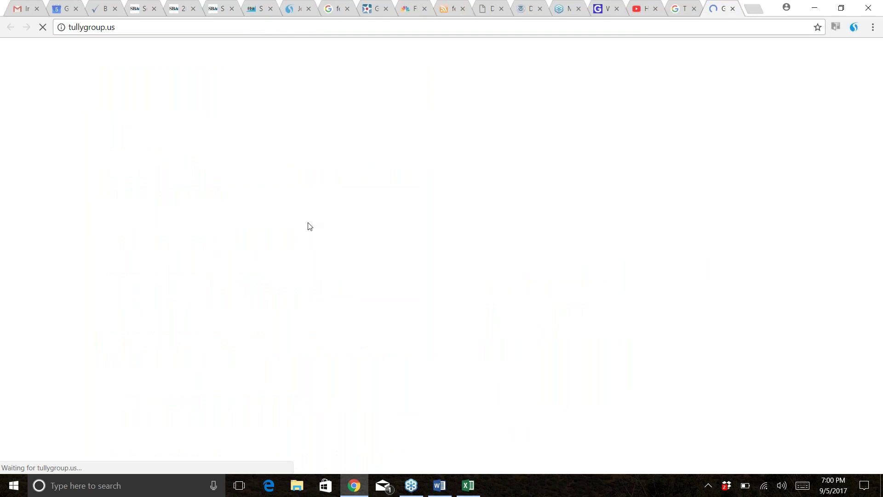